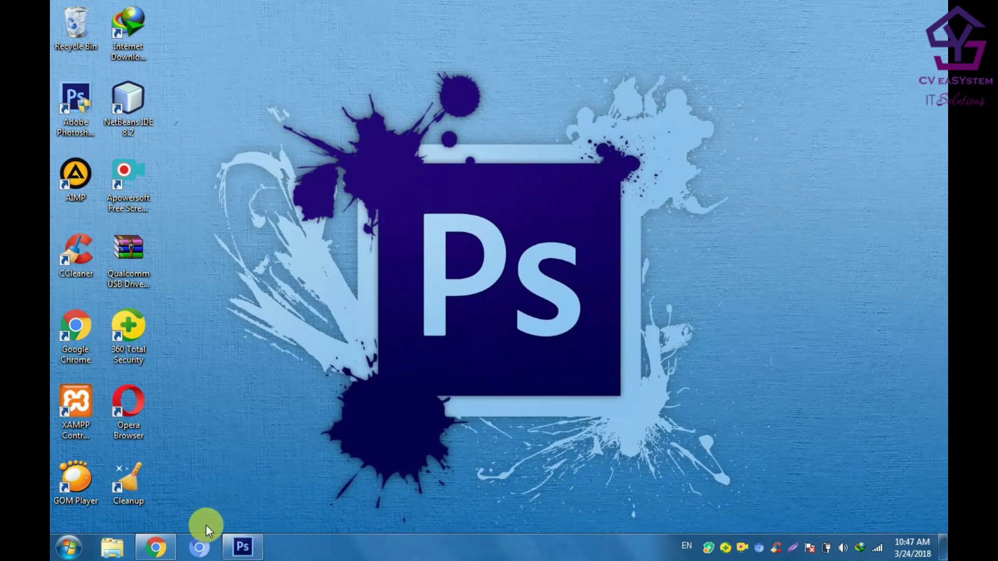
Step: Restore Photoshop, pick the Move tool and open Model-Rambut-Pria-Korea-Mohawk.jpg as a second document
{"action": "left_click", "coordinate": [240, 548]}
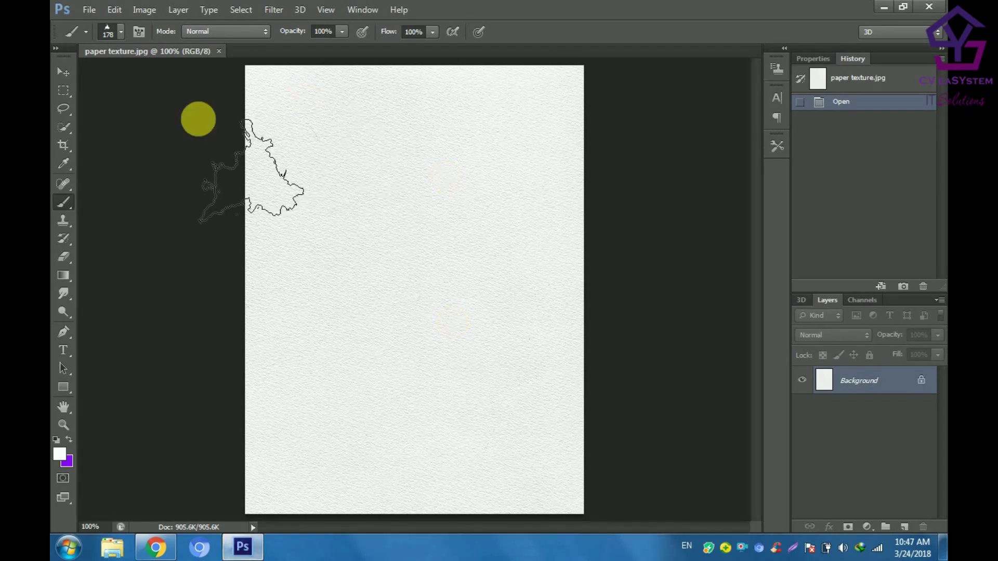
{"action": "left_click", "coordinate": [63, 73]}
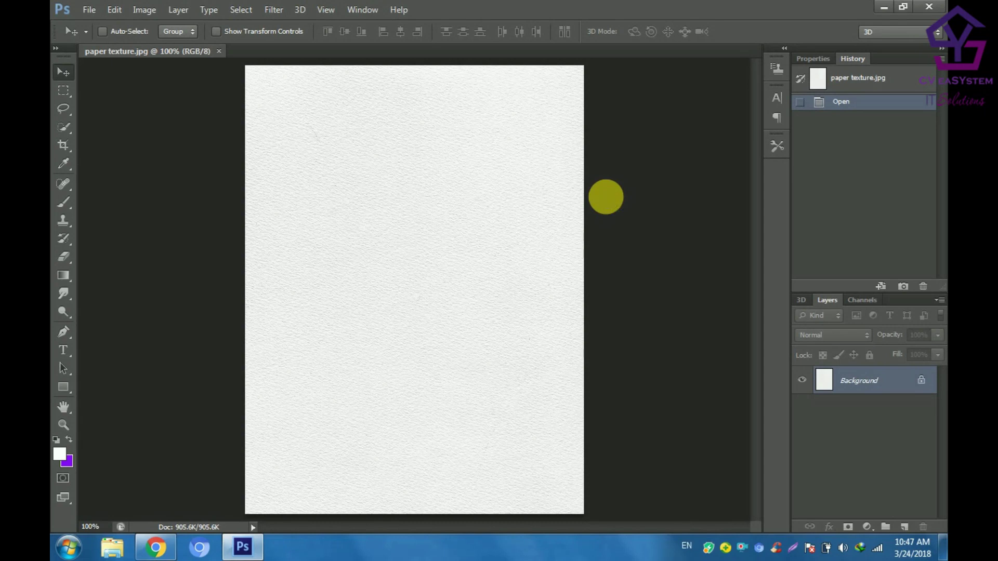
{"action": "key", "text": "ctrl+o"}
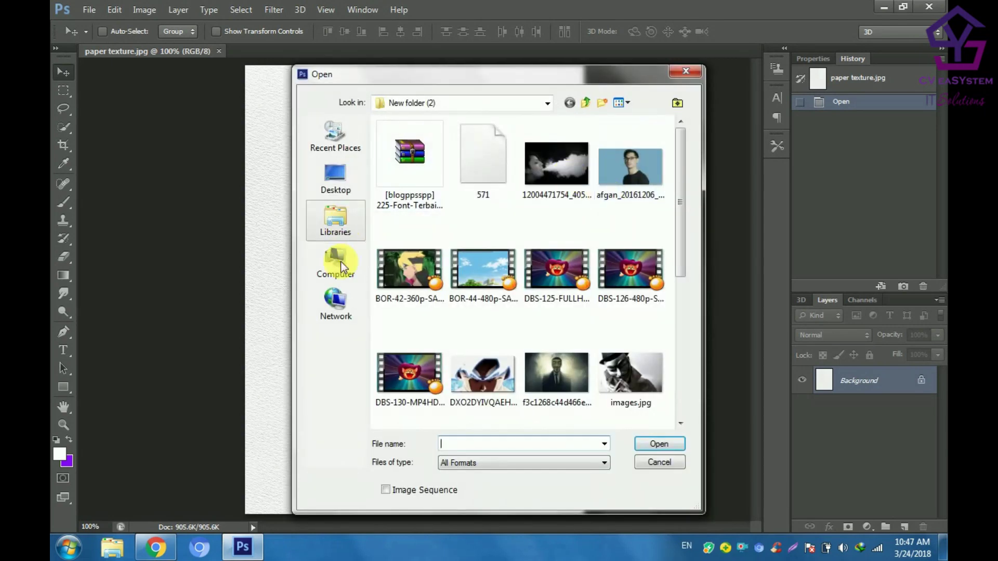
{"action": "left_click", "coordinate": [545, 378]}
{"action": "scroll", "coordinate": [595, 314], "scroll_direction": "down", "scroll_amount": 3}
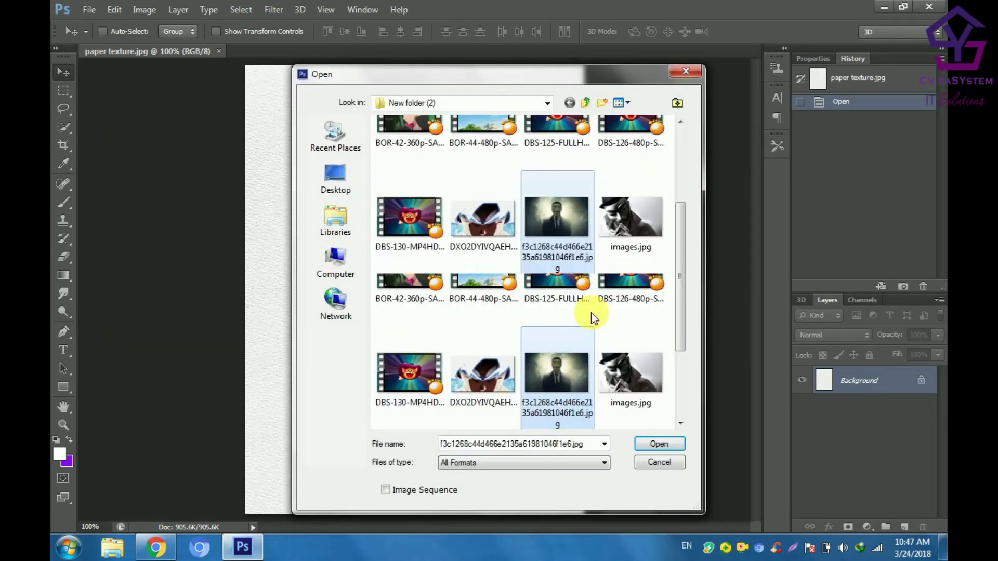
{"action": "scroll", "coordinate": [596, 322], "scroll_direction": "down", "scroll_amount": 3}
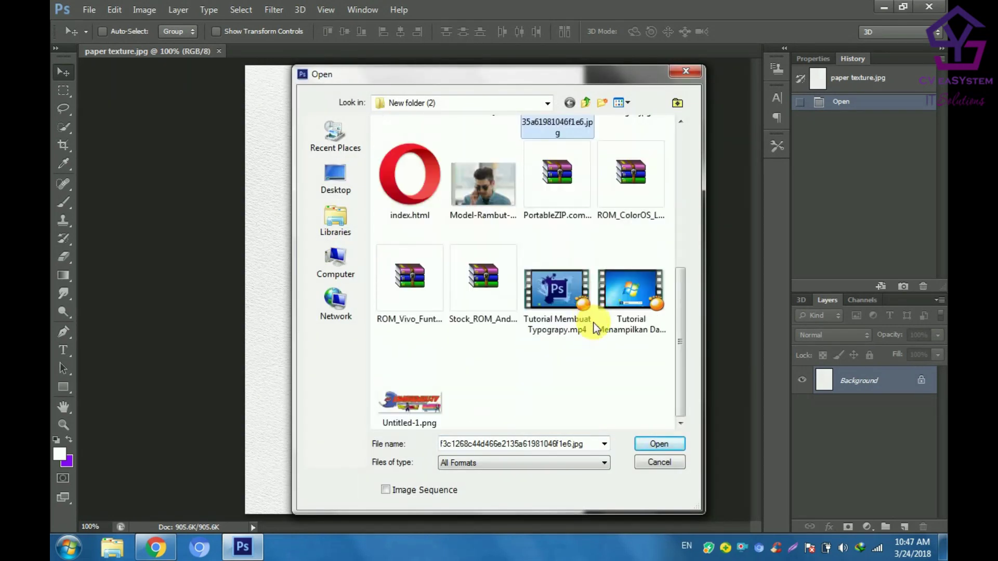
{"action": "left_click", "coordinate": [491, 197]}
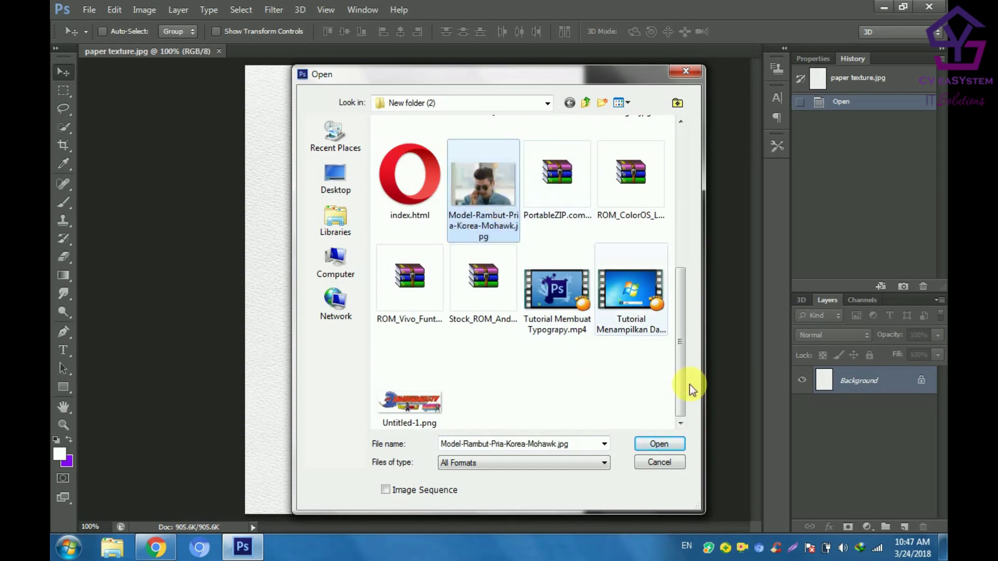
{"action": "left_click", "coordinate": [672, 445]}
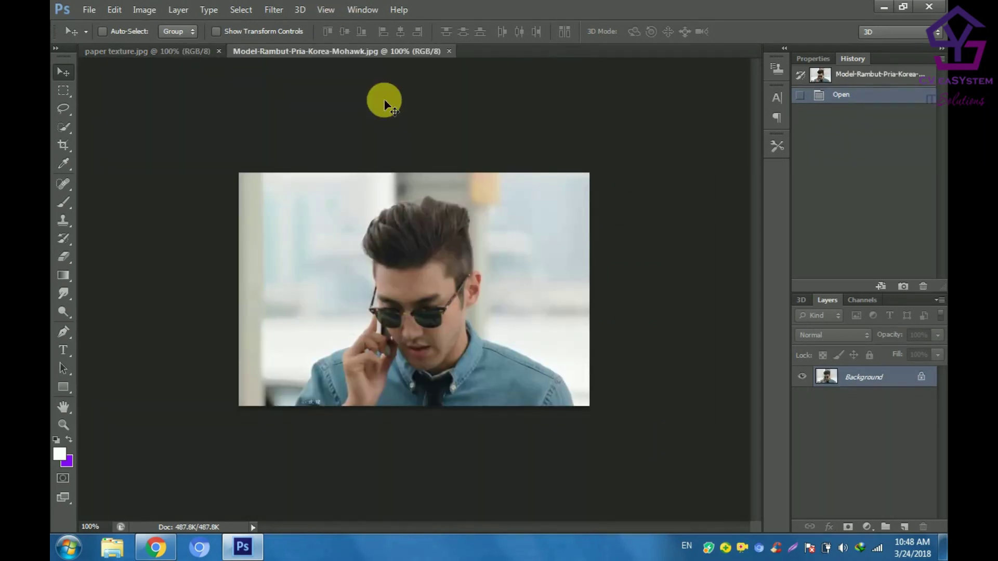
Step: Convert the portrait's Background layer to a smart object
{"action": "right_click", "coordinate": [833, 377]}
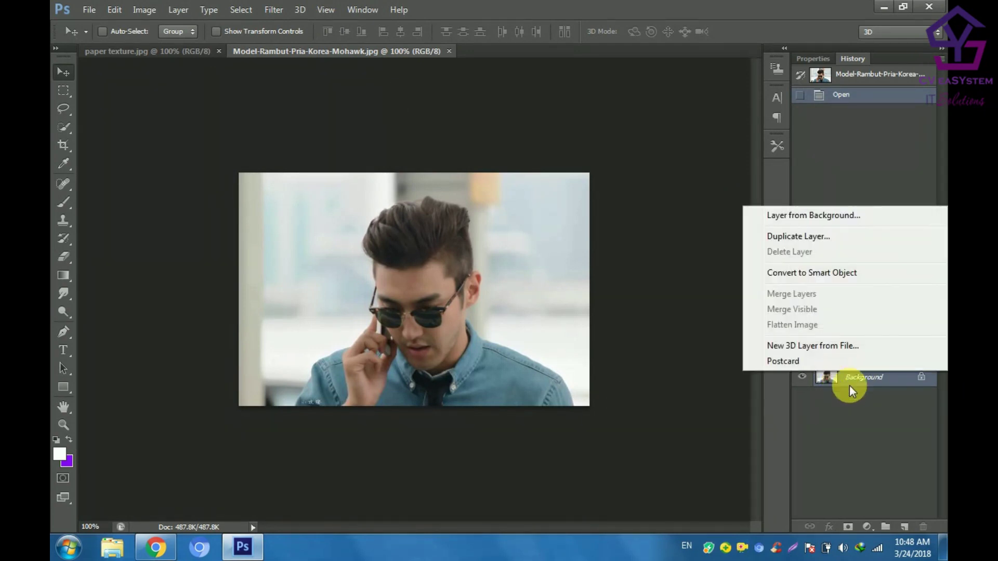
{"action": "left_click", "coordinate": [827, 274]}
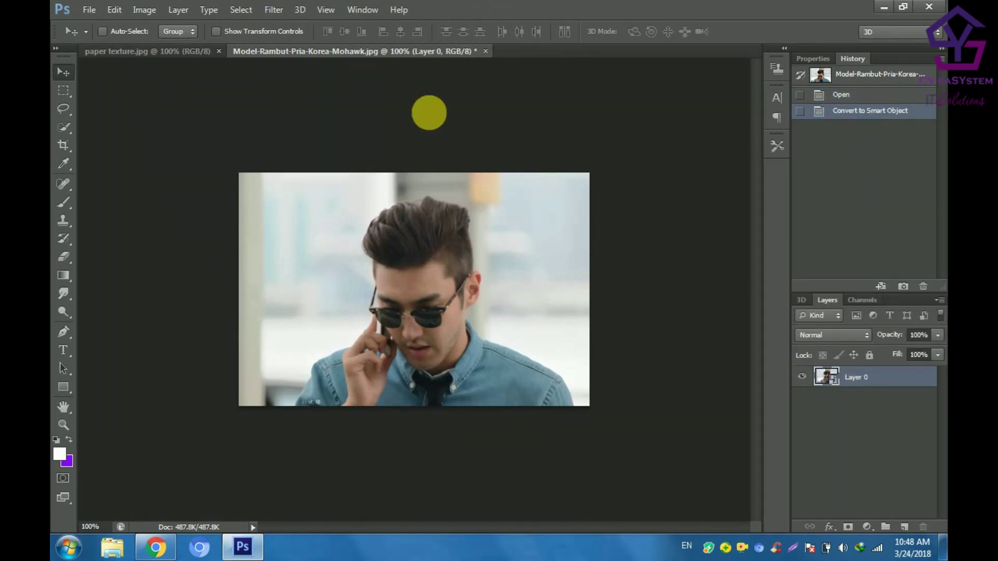
{"action": "left_click", "coordinate": [273, 11]}
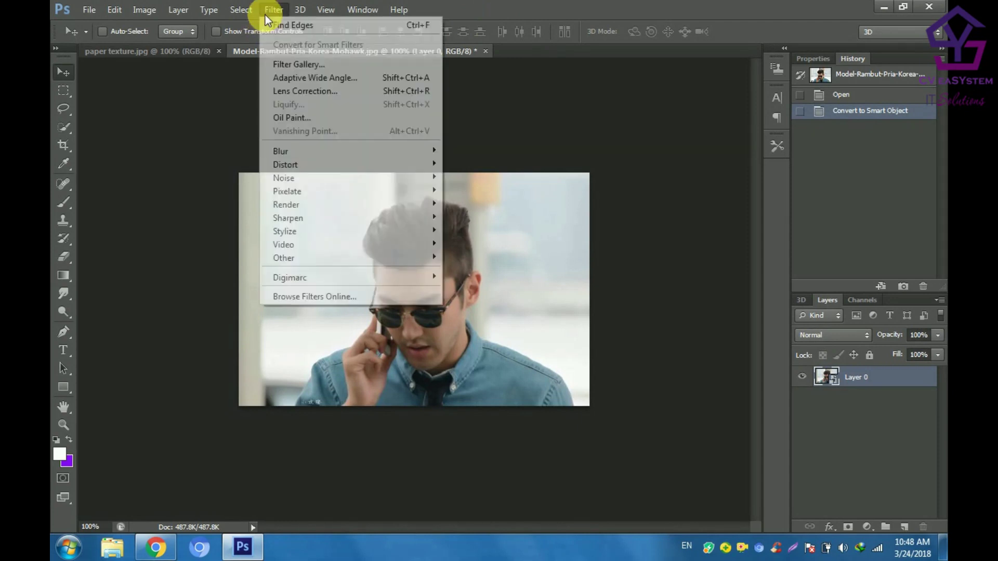
{"action": "left_click", "coordinate": [362, 63]}
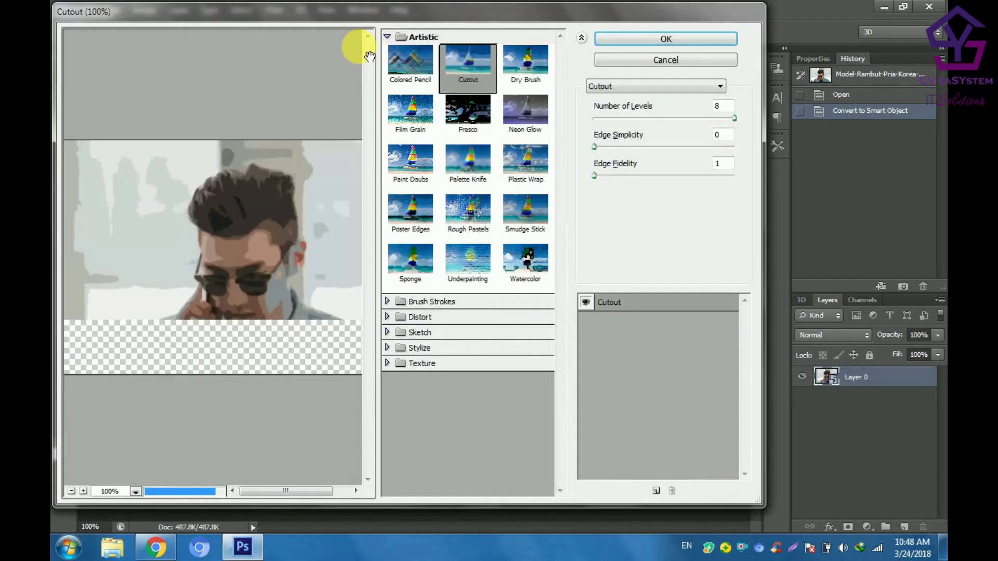
Step: Apply the Artistic Dry Brush filter with brush size 10, detail 10 and texture 1
{"action": "left_click", "coordinate": [523, 60]}
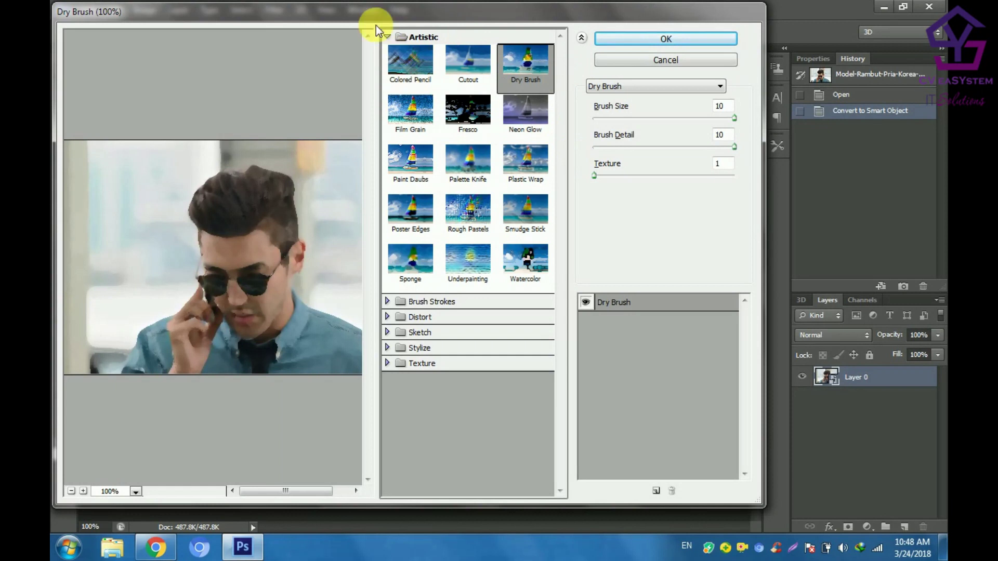
{"action": "left_click", "coordinate": [389, 37]}
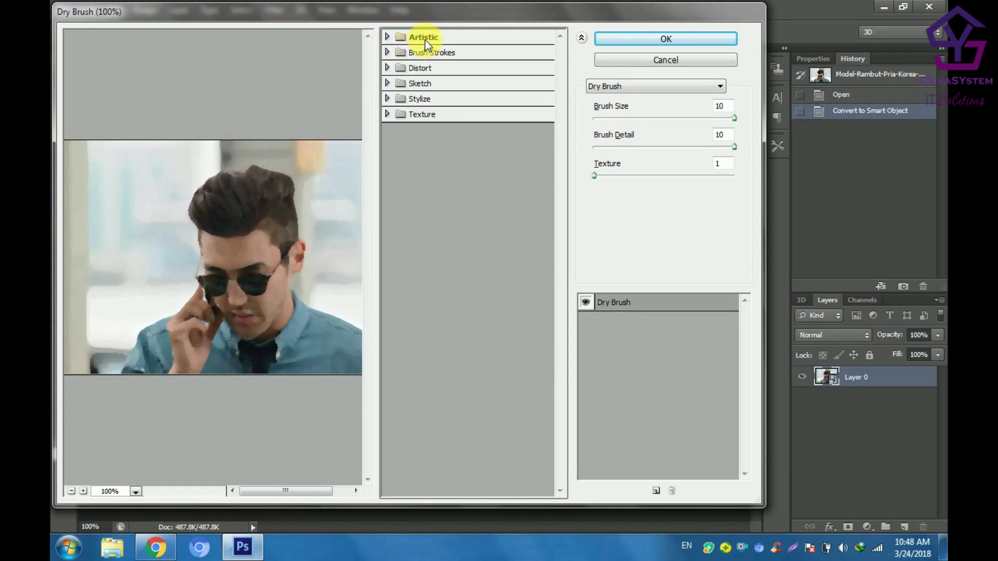
{"action": "left_click", "coordinate": [386, 36]}
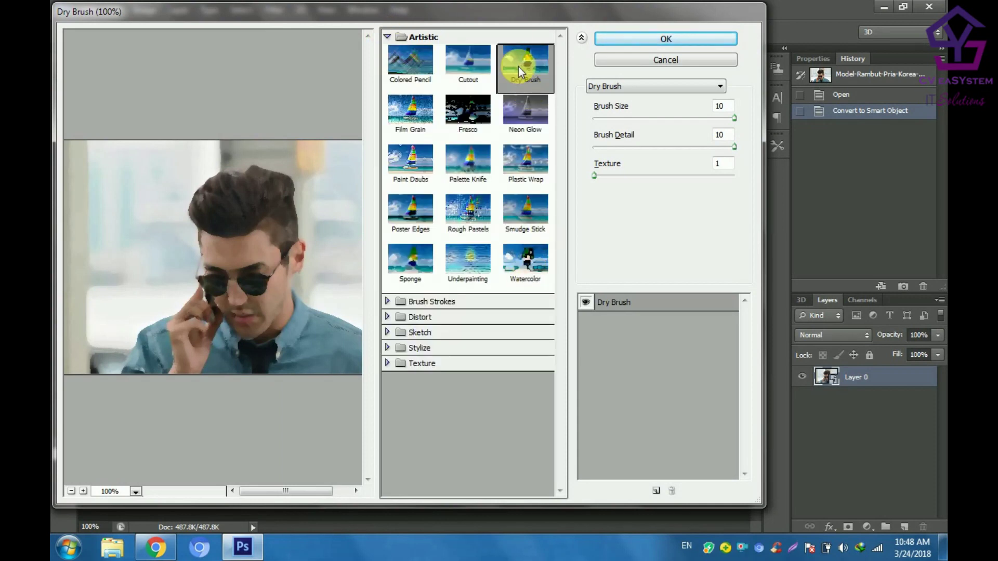
{"action": "left_click", "coordinate": [734, 117]}
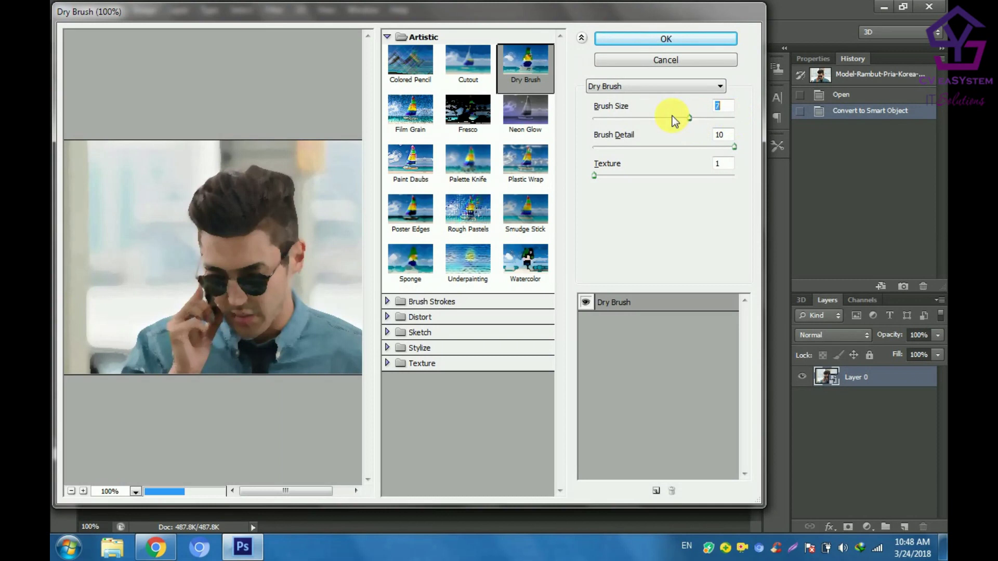
{"action": "left_click", "coordinate": [733, 146]}
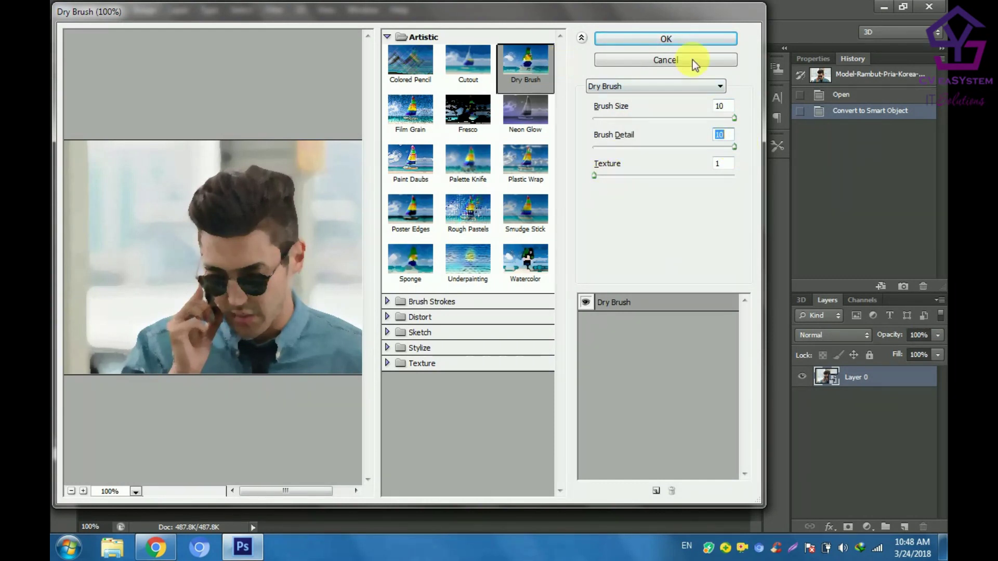
{"action": "left_click", "coordinate": [659, 35]}
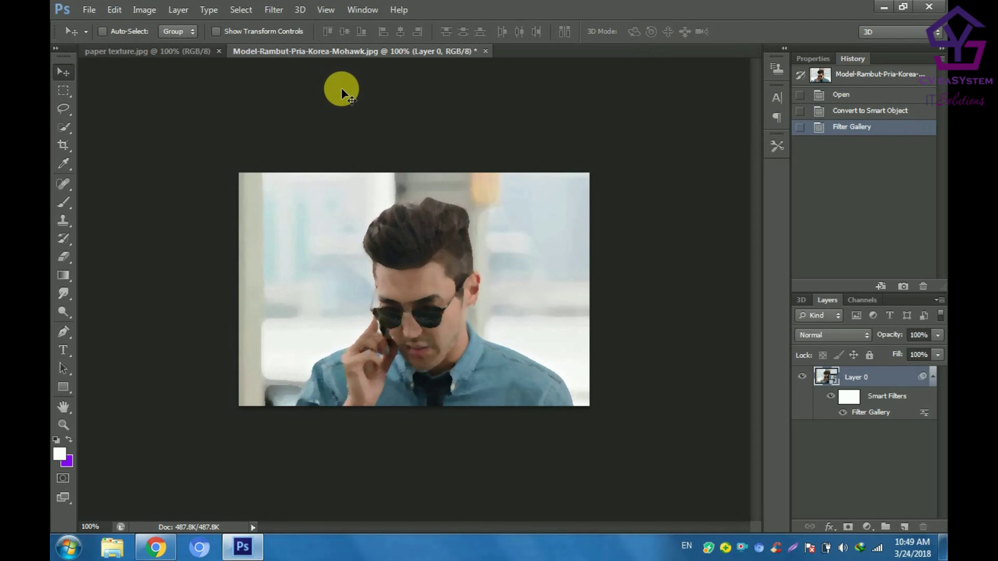
{"action": "left_click", "coordinate": [287, 9]}
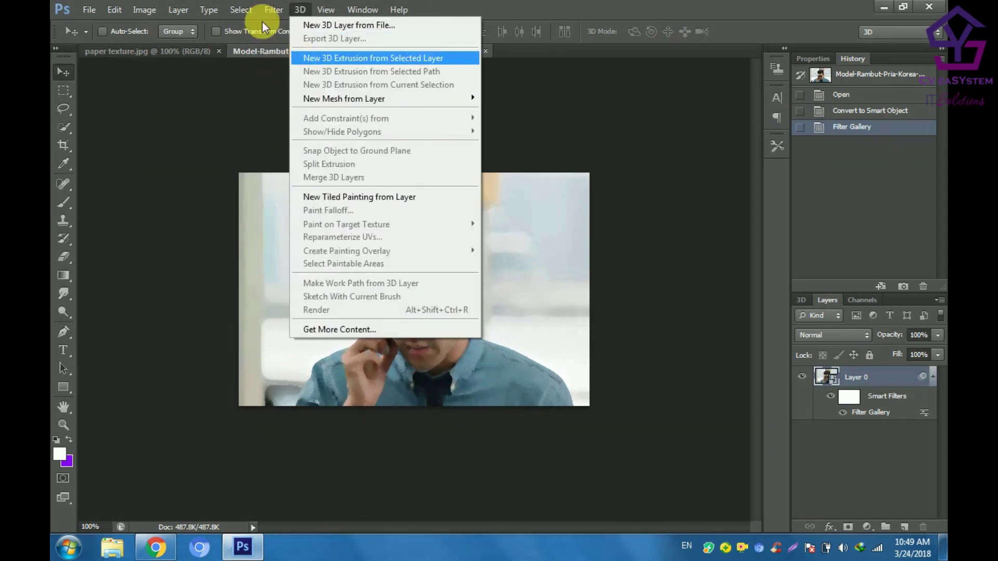
Step: Add a Cutout filter with 8 levels, edge simplicity 0 and edge fidelity 1
{"action": "left_click", "coordinate": [284, 64]}
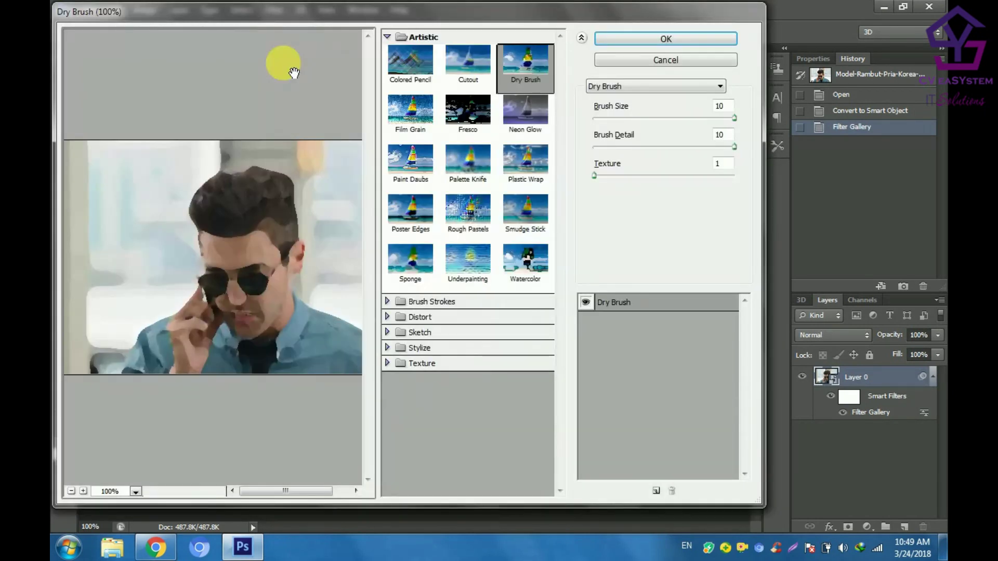
{"action": "left_click", "coordinate": [487, 71]}
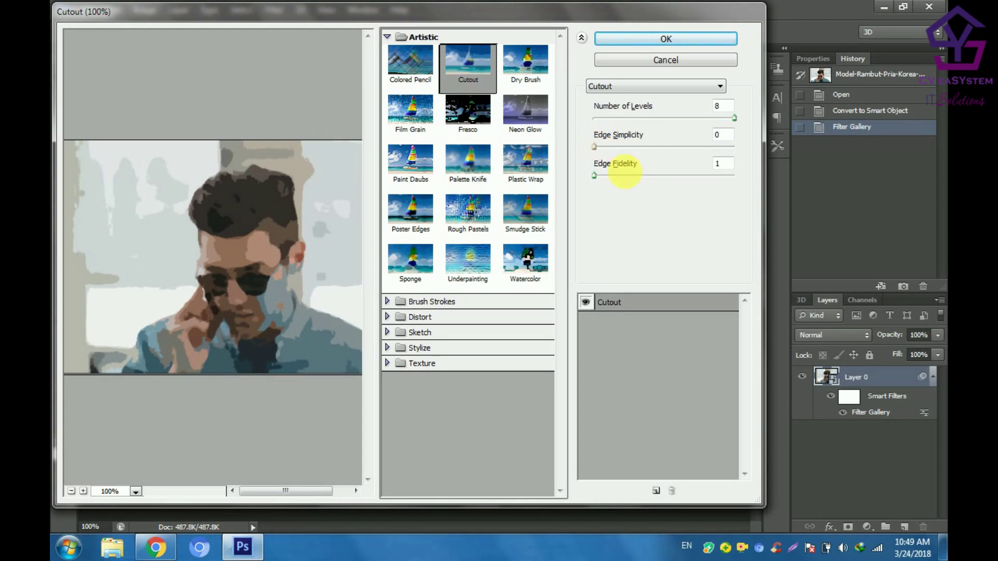
{"action": "left_click", "coordinate": [594, 176]}
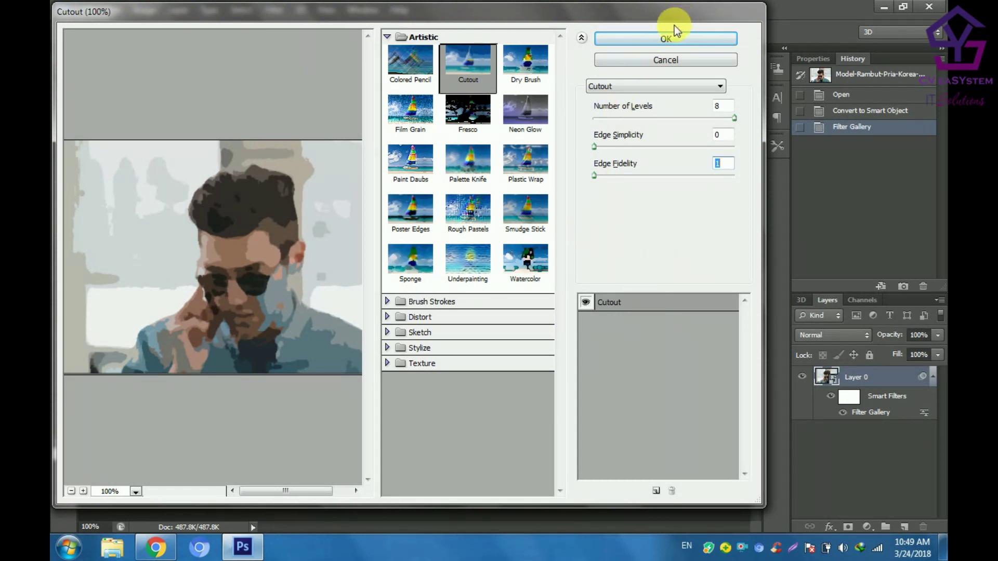
{"action": "left_click", "coordinate": [662, 35]}
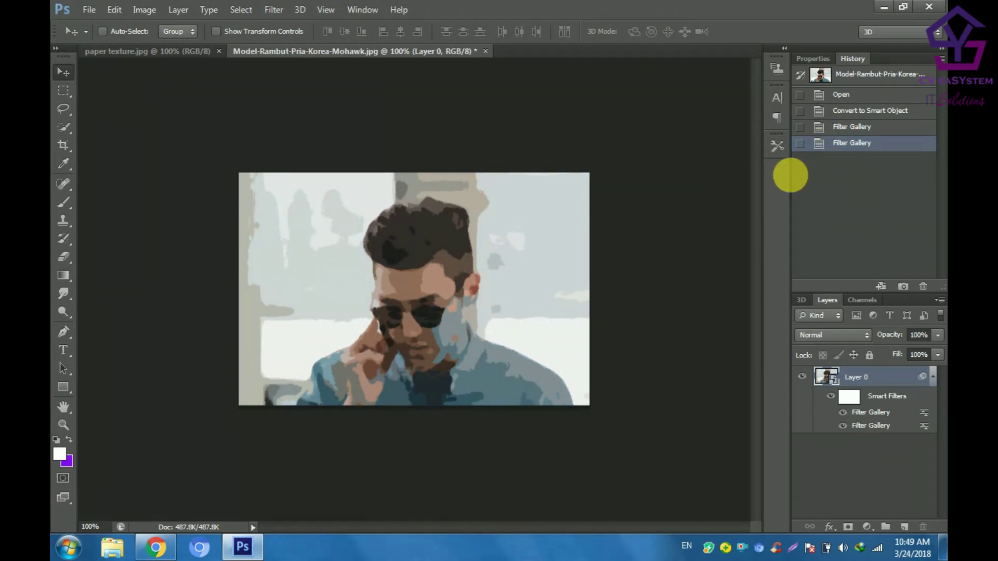
Step: Add Smart Blur with radius 5.0, threshold 100.0, High quality and Normal mode
{"action": "left_click", "coordinate": [265, 11]}
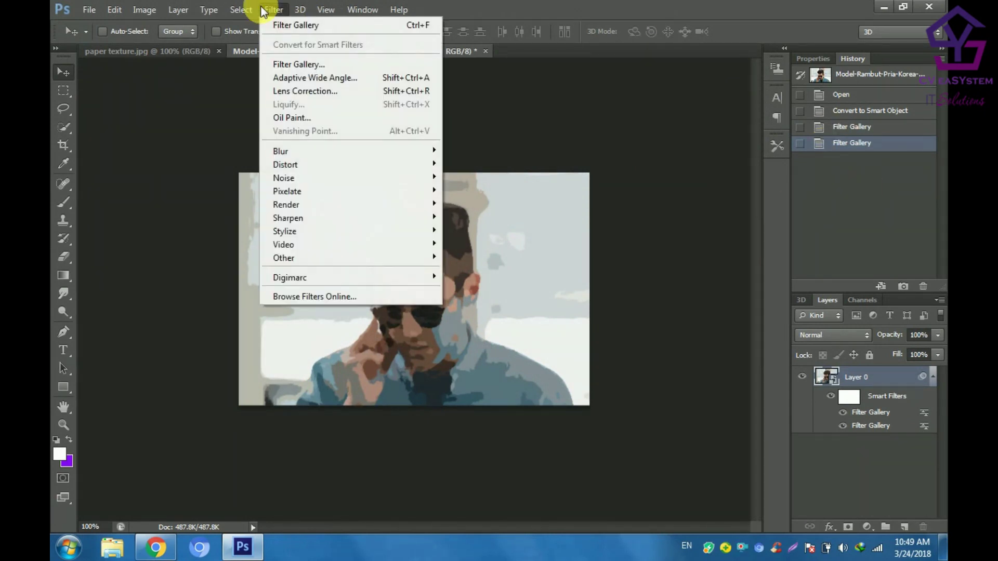
{"action": "mouse_move", "coordinate": [351, 151]}
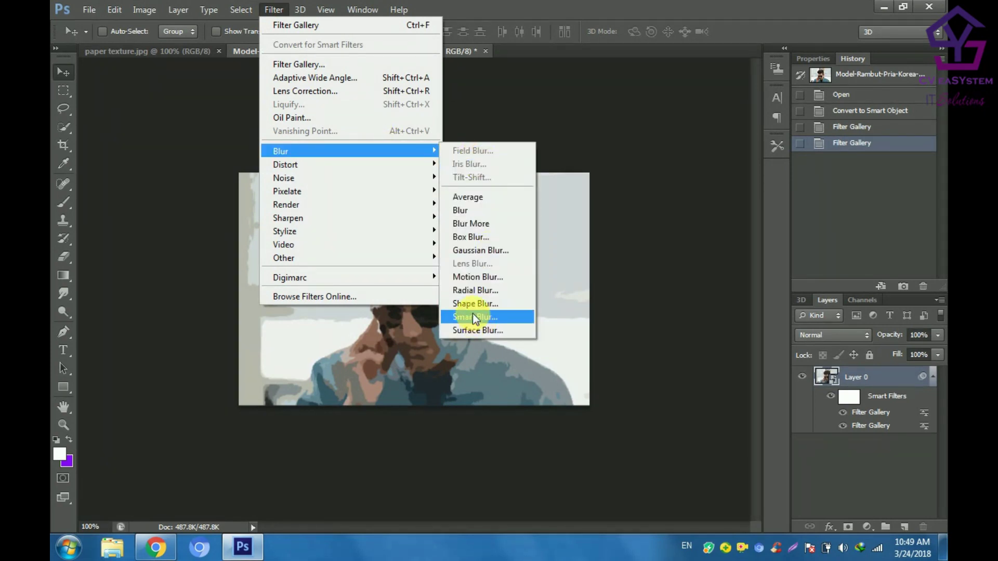
{"action": "left_click", "coordinate": [474, 317]}
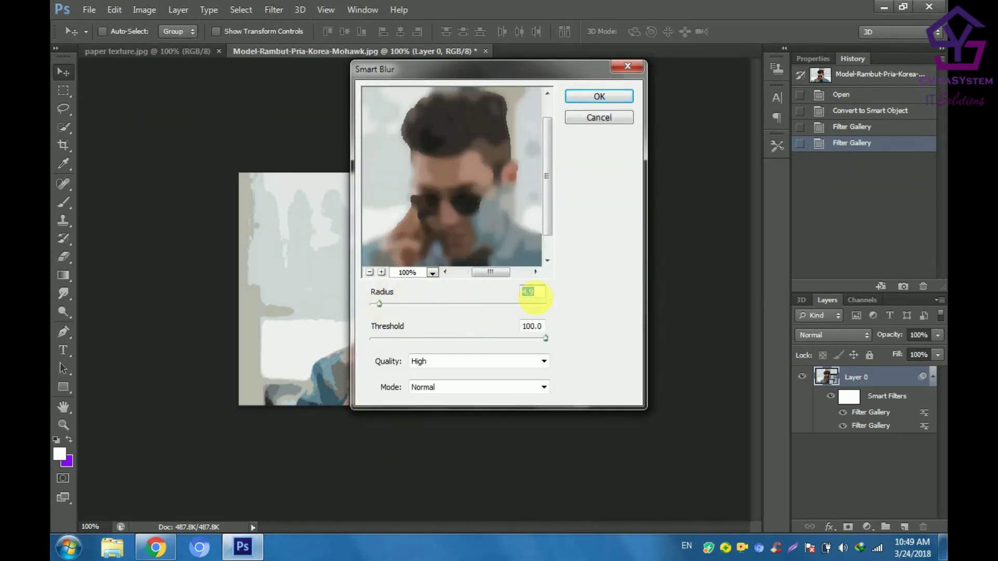
{"action": "type", "text": "5.0"}
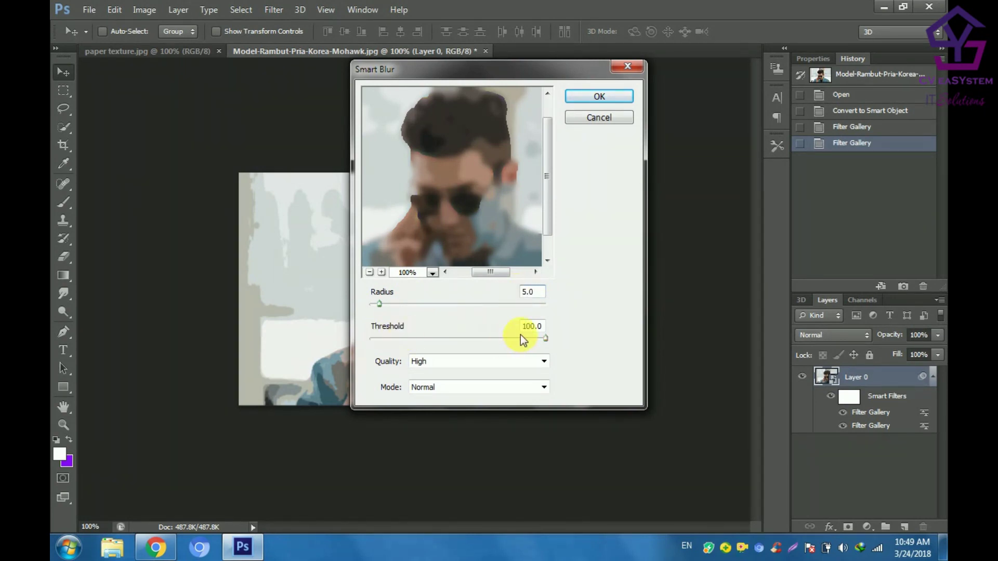
{"action": "left_click", "coordinate": [547, 338]}
{"action": "left_click", "coordinate": [460, 360]}
{"action": "left_click", "coordinate": [585, 349]}
{"action": "left_click", "coordinate": [466, 388]}
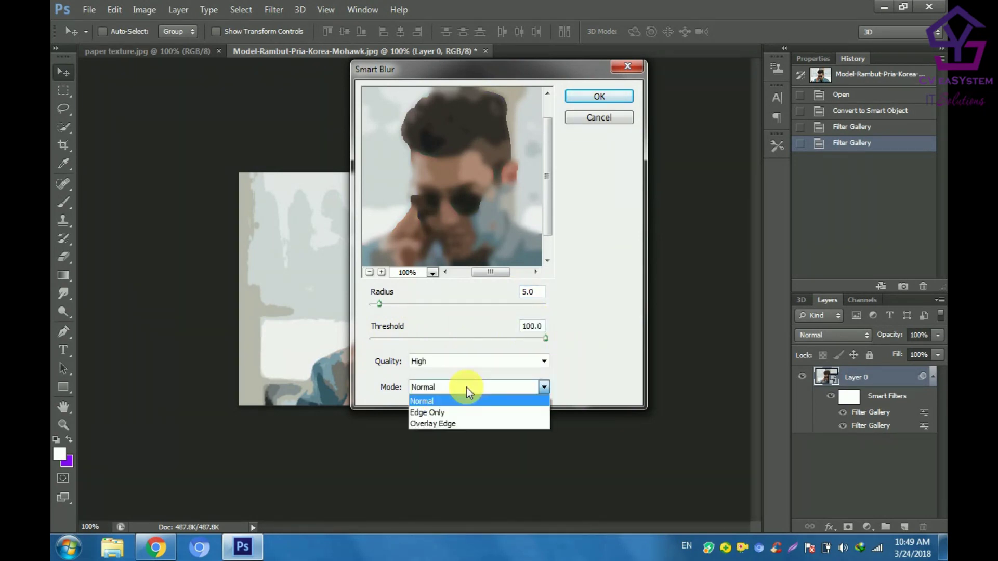
{"action": "left_click", "coordinate": [600, 344]}
{"action": "left_click", "coordinate": [579, 98]}
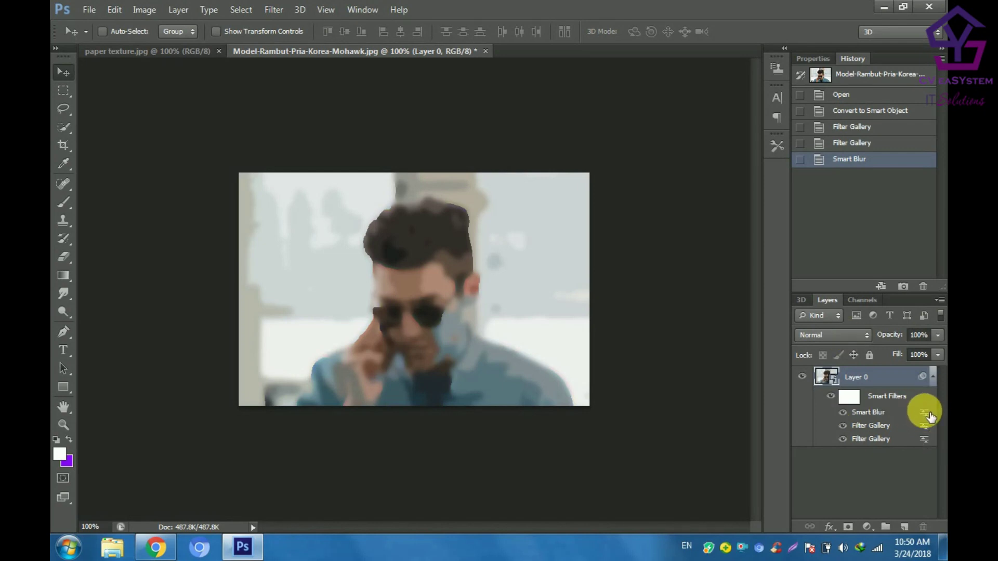
Step: Set the Smart Blur filter's blending options to Screen mode at 30% opacity
{"action": "double_click", "coordinate": [924, 413]}
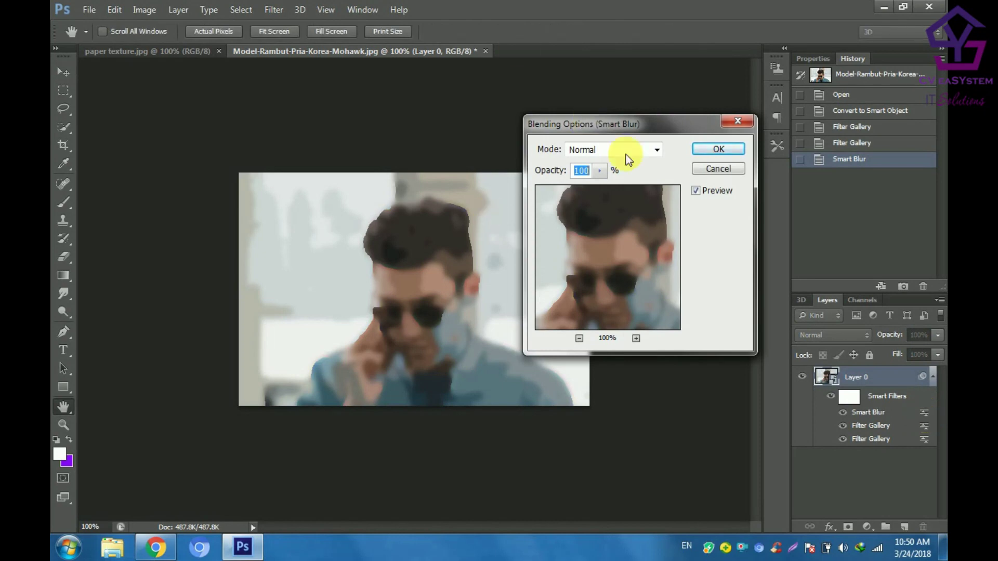
{"action": "left_click", "coordinate": [630, 151]}
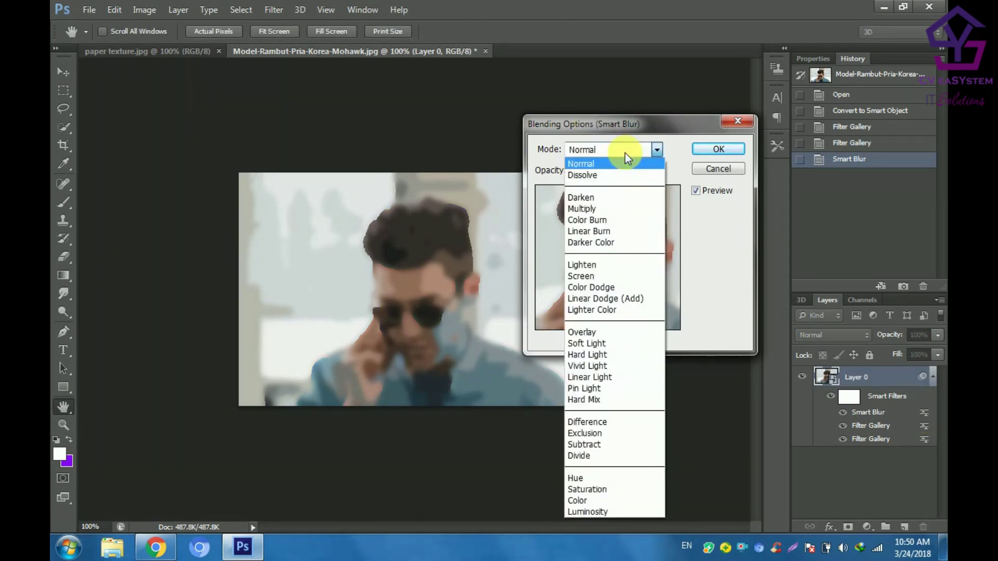
{"action": "left_click", "coordinate": [605, 276]}
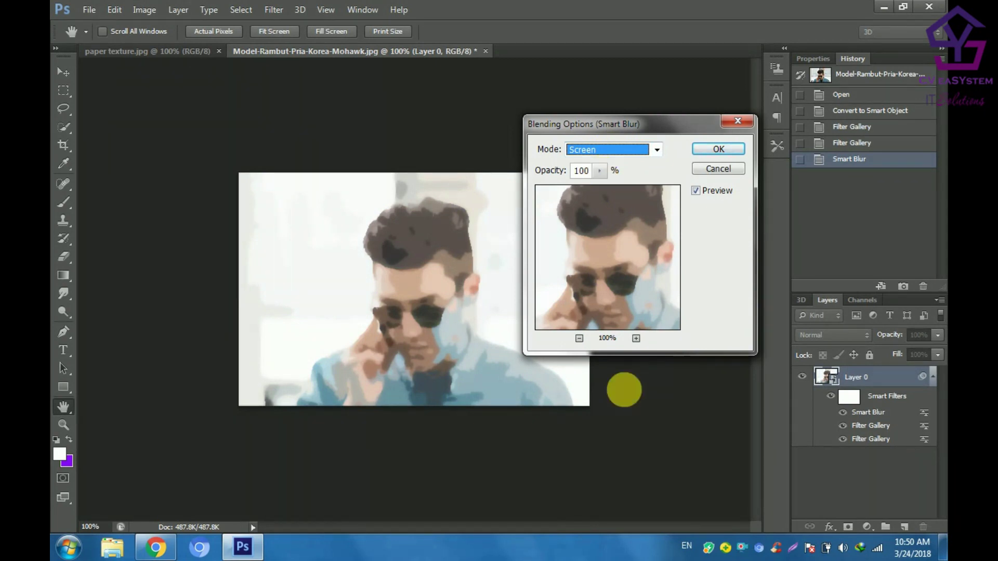
{"action": "key", "text": "Tab"}
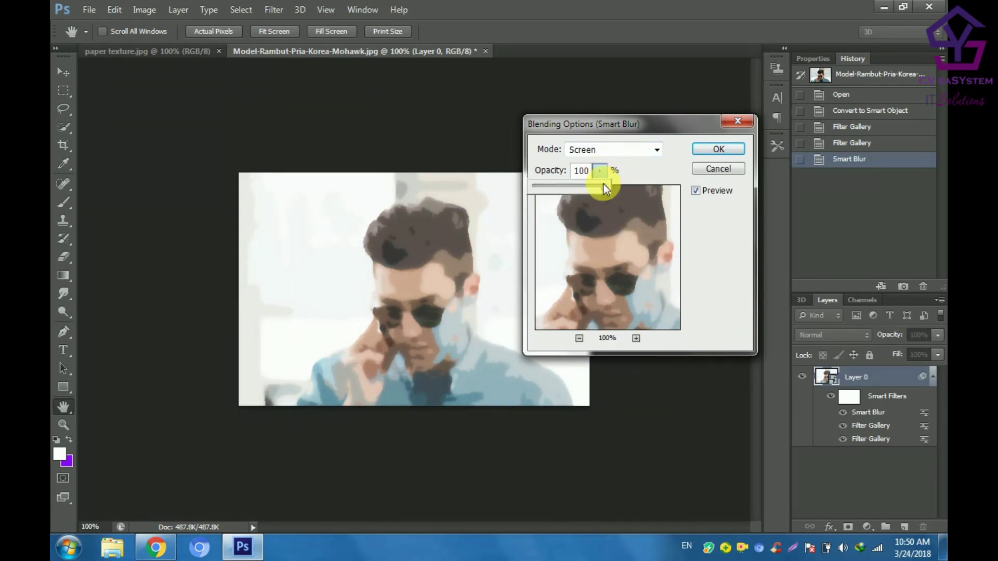
{"action": "left_click_drag", "start_coordinate": [606, 178], "coordinate": [555, 191]}
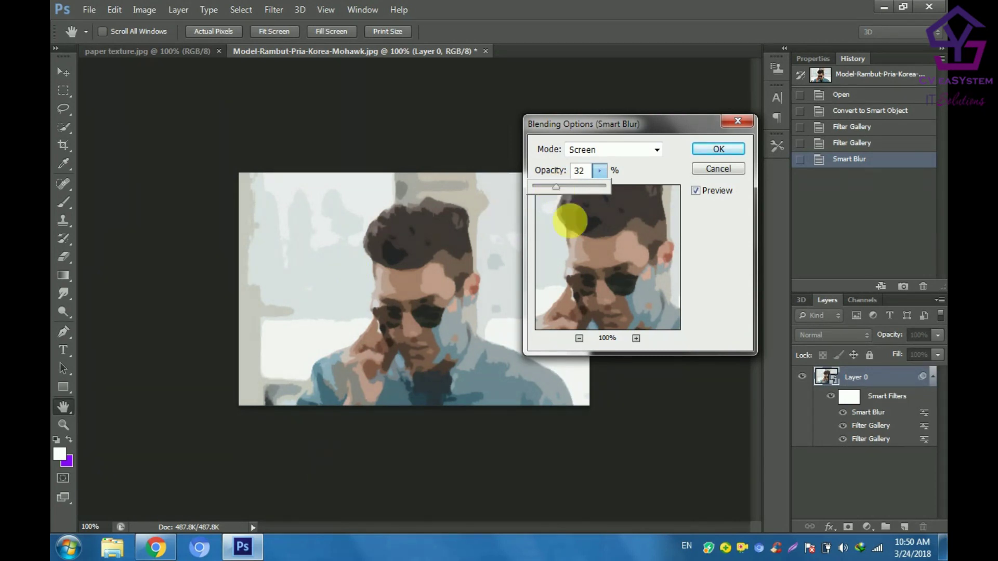
{"action": "mouse_move", "coordinate": [544, 188]}
{"action": "left_mouse_down"}
{"action": "mouse_move", "coordinate": [533, 187]}
{"action": "mouse_move", "coordinate": [566, 195]}
{"action": "mouse_move", "coordinate": [554, 195]}
{"action": "left_mouse_up"}
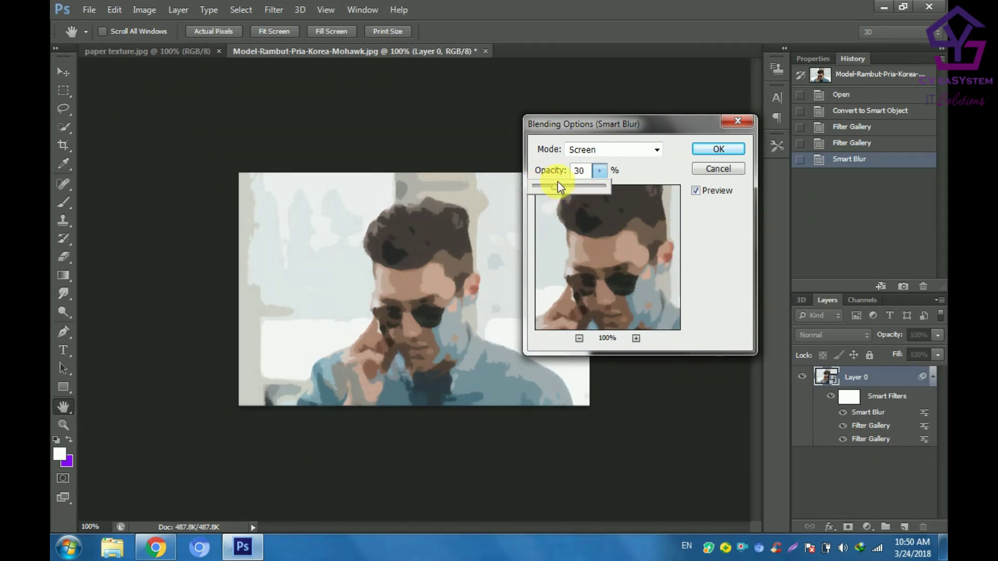
{"action": "left_click", "coordinate": [707, 147]}
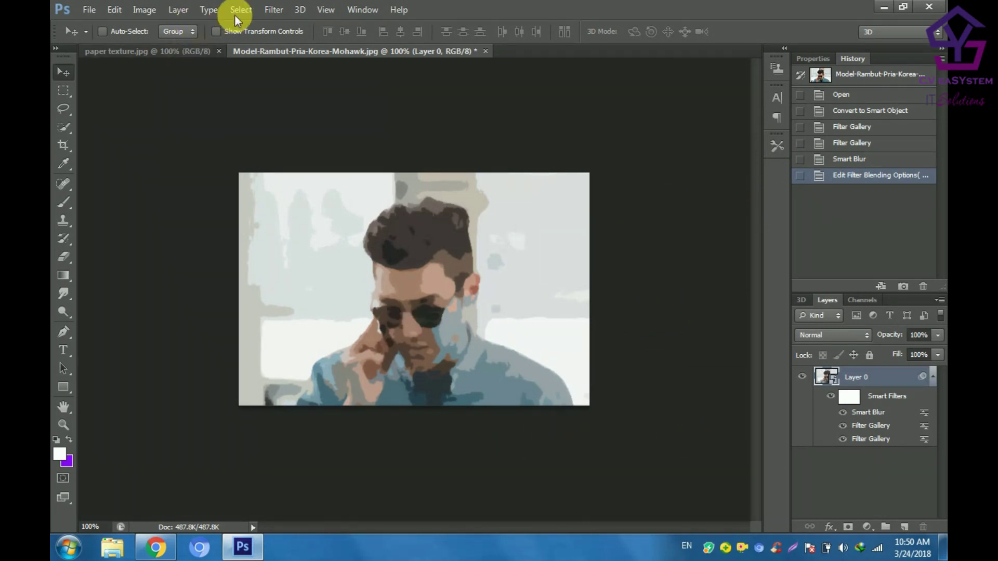
Step: Apply the Stylize > Find Edges filter to the portrait
{"action": "left_click", "coordinate": [264, 10]}
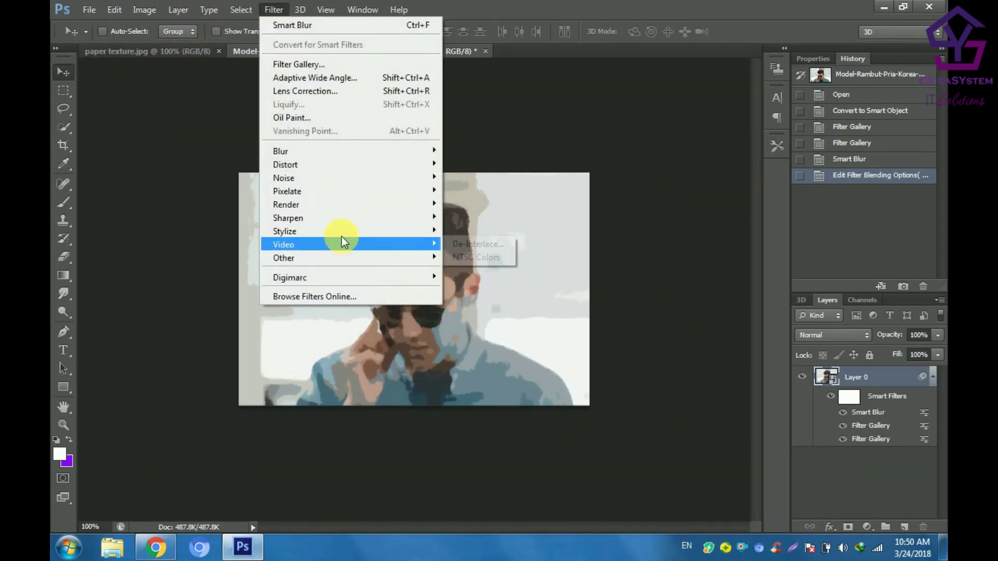
{"action": "mouse_move", "coordinate": [285, 232]}
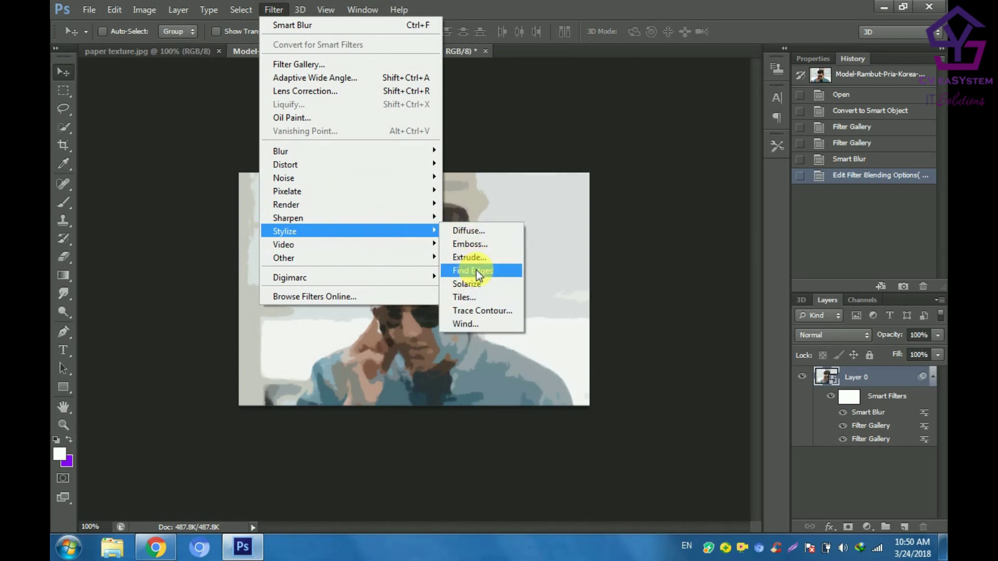
{"action": "left_click", "coordinate": [476, 270]}
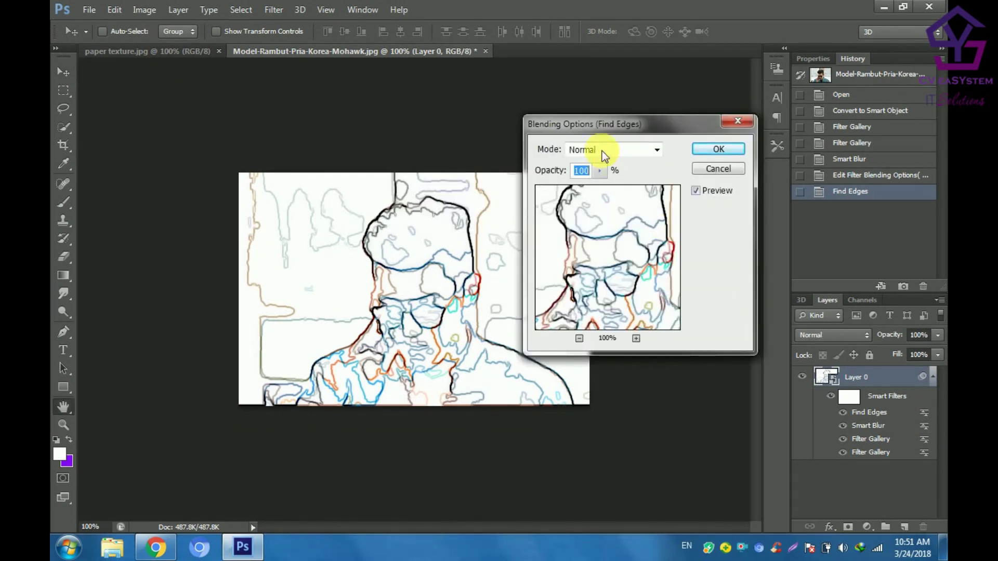
Step: Blend the Find Edges filter in Multiply mode, then return to the paper texture document
{"action": "left_click", "coordinate": [601, 151]}
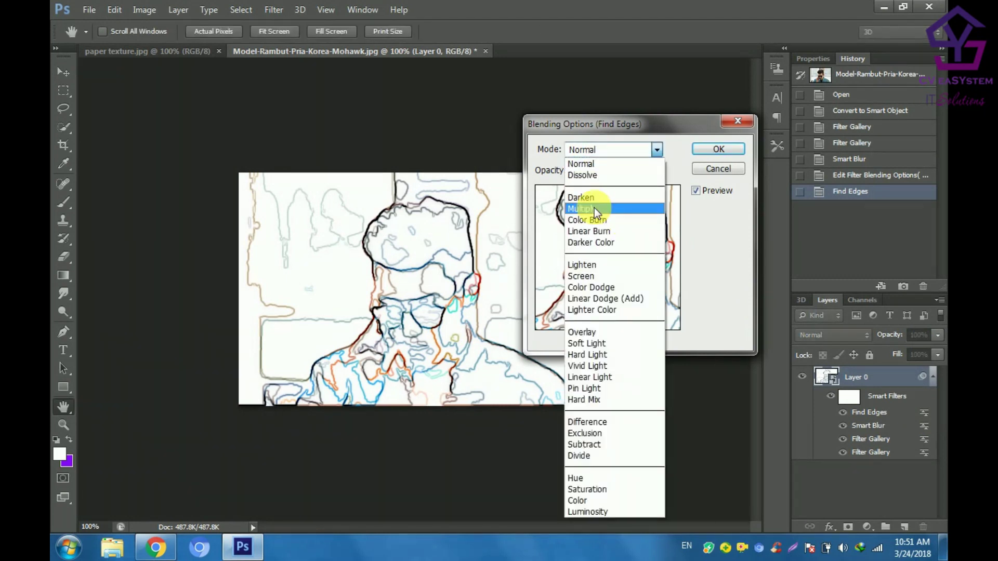
{"action": "left_click", "coordinate": [594, 208]}
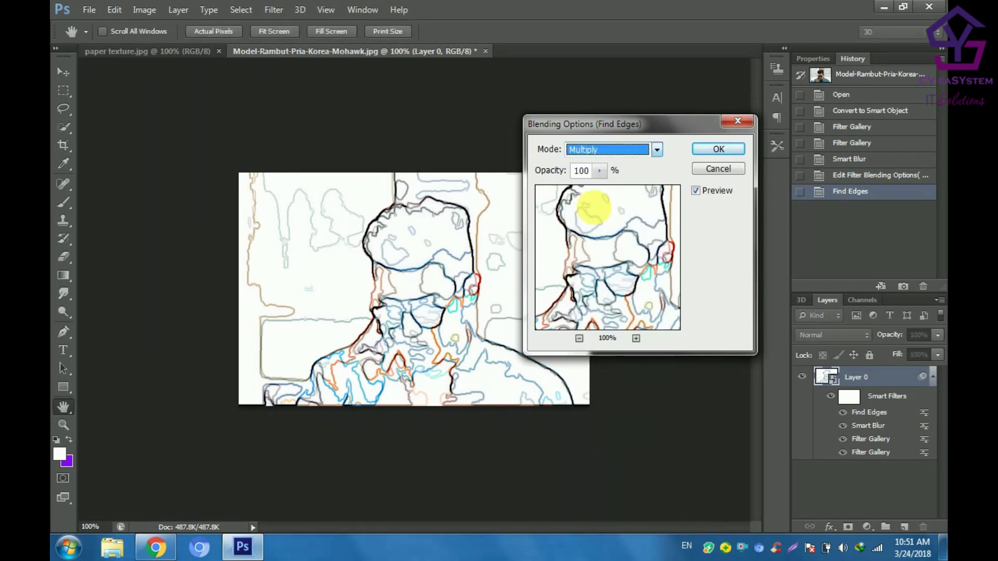
{"action": "left_click", "coordinate": [704, 155]}
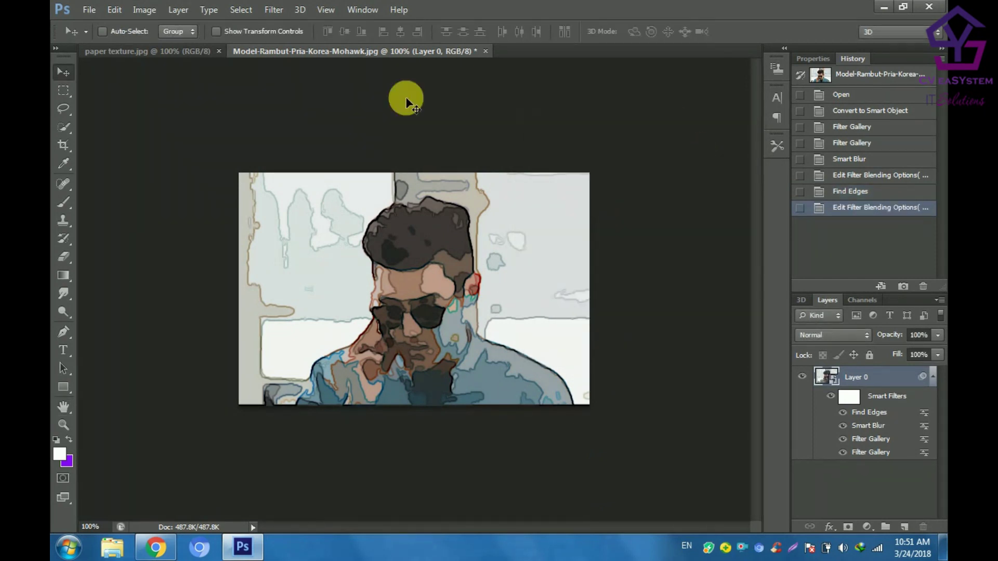
{"action": "left_click", "coordinate": [106, 51]}
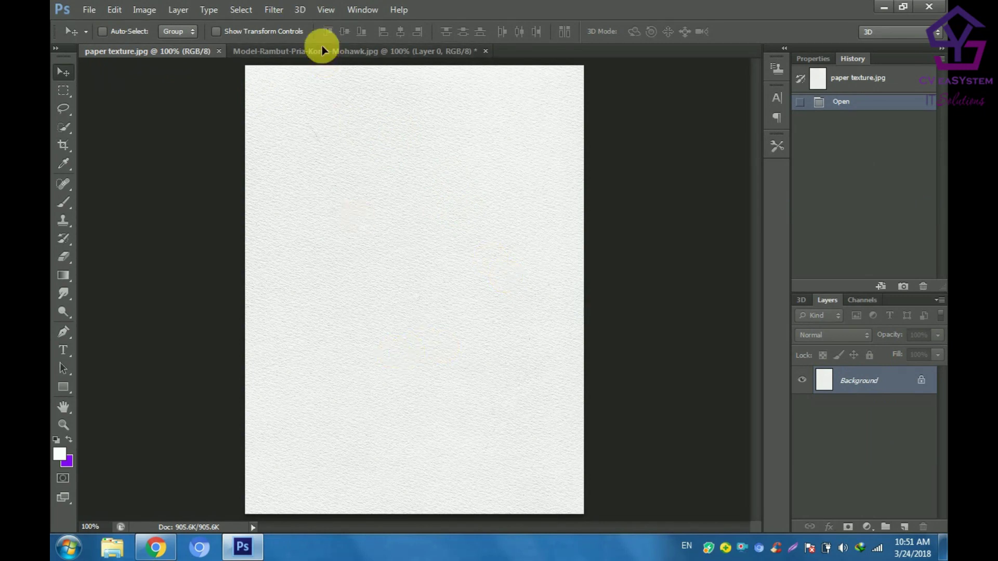
Step: Drag the paper texture into the portrait document and shift it left
{"action": "left_click", "coordinate": [326, 54]}
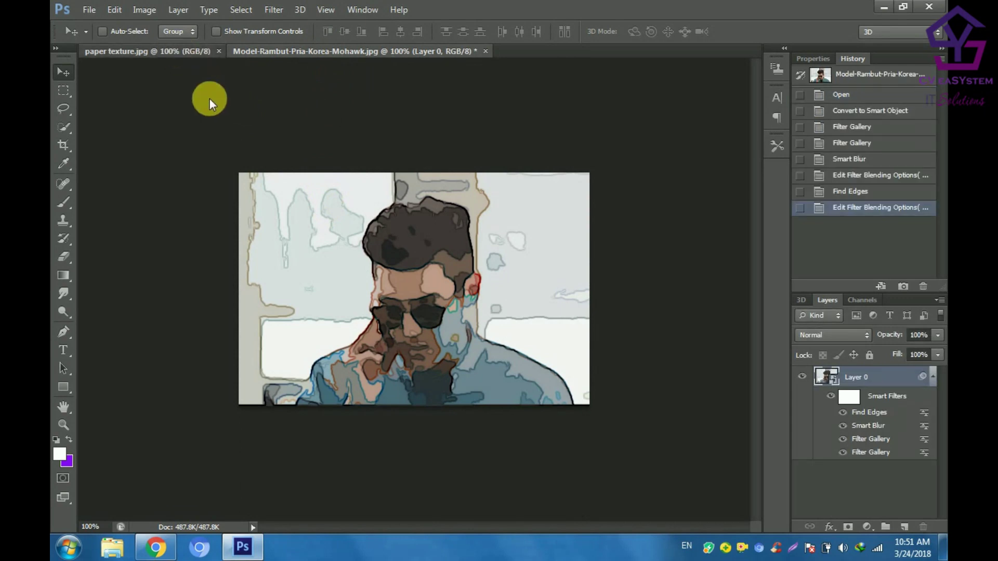
{"action": "left_click", "coordinate": [161, 52]}
{"action": "mouse_move", "coordinate": [345, 249]}
{"action": "left_mouse_down"}
{"action": "mouse_move", "coordinate": [378, 69]}
{"action": "mouse_move", "coordinate": [390, 50]}
{"action": "mouse_move", "coordinate": [391, 273]}
{"action": "mouse_move", "coordinate": [355, 239]}
{"action": "left_mouse_up"}
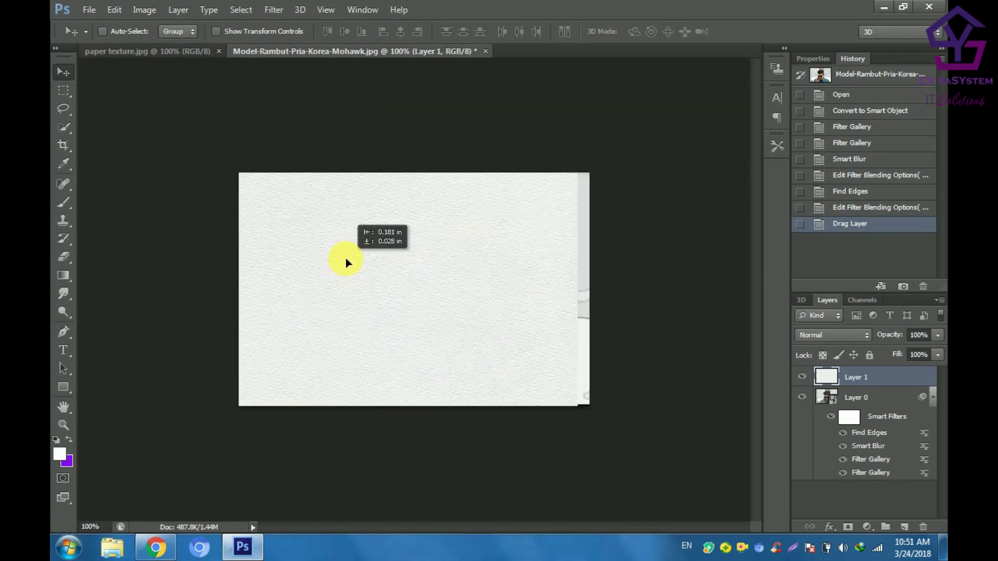
{"action": "left_click_drag", "start_coordinate": [362, 268], "coordinate": [313, 268]}
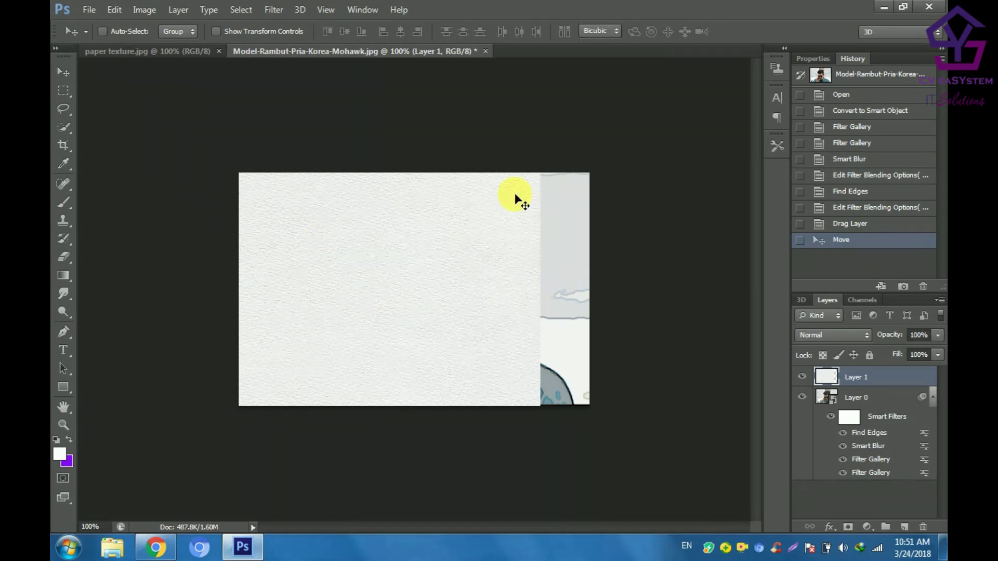
Step: Free-transform the paper texture layer, stretching it past the canvas edges, and commit
{"action": "key", "text": "ctrl+t"}
{"action": "left_click_drag", "start_coordinate": [541, 473], "coordinate": [483, 398]}
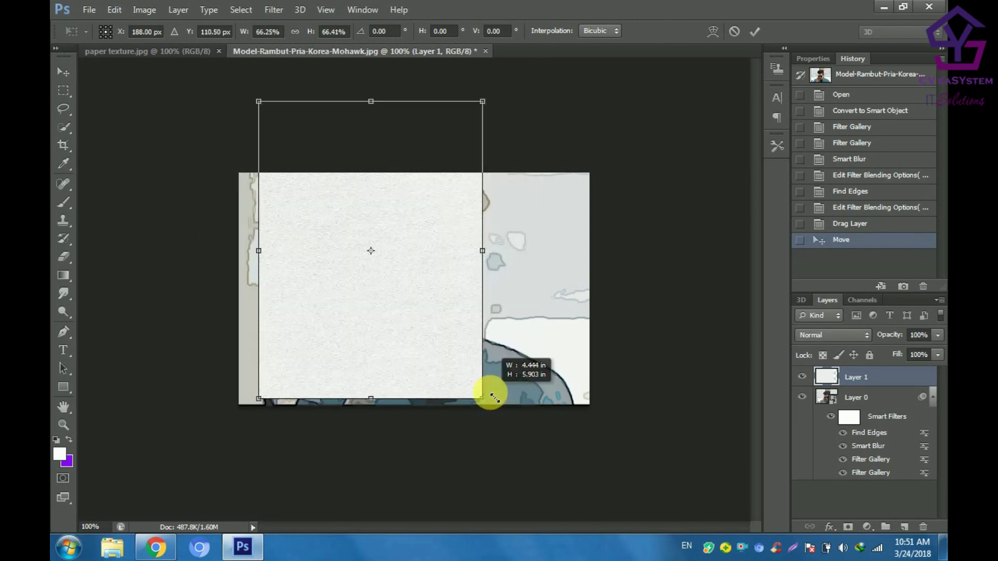
{"action": "mouse_move", "coordinate": [498, 256]}
{"action": "left_mouse_down"}
{"action": "mouse_move", "coordinate": [553, 264]}
{"action": "mouse_move", "coordinate": [570, 251]}
{"action": "mouse_move", "coordinate": [601, 255]}
{"action": "left_mouse_up"}
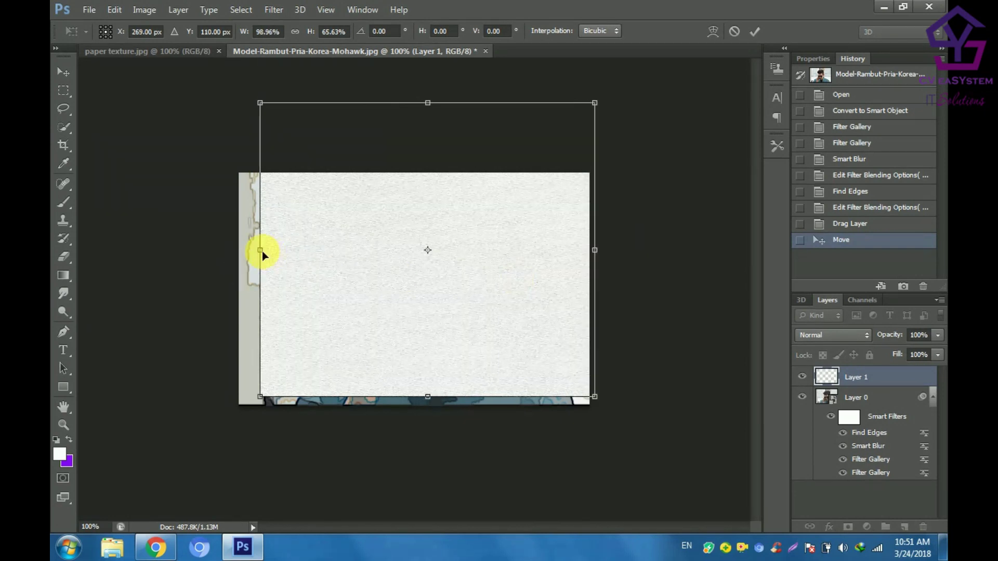
{"action": "left_click_drag", "start_coordinate": [263, 253], "coordinate": [234, 253]}
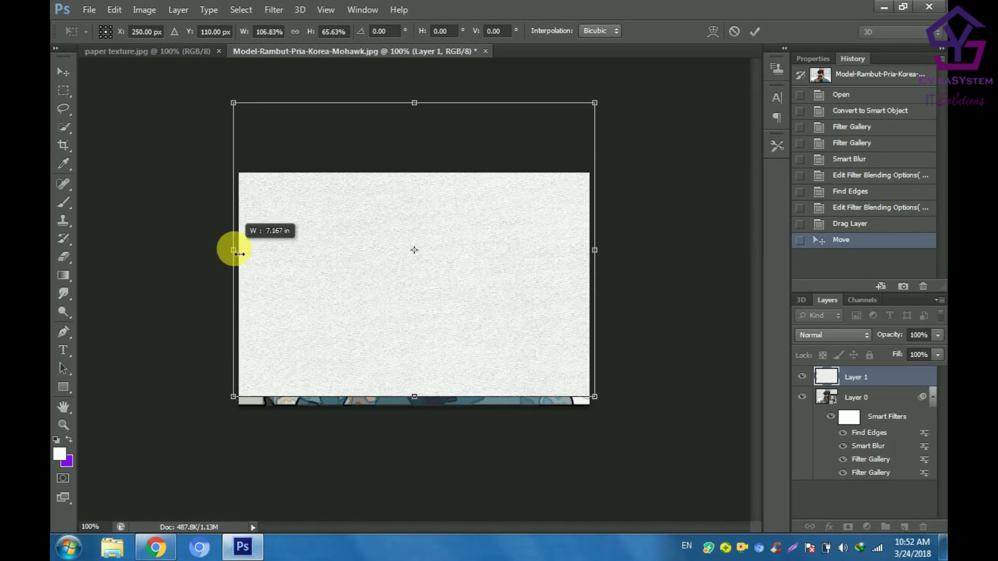
{"action": "right_click", "coordinate": [419, 401]}
{"action": "left_click", "coordinate": [414, 404]}
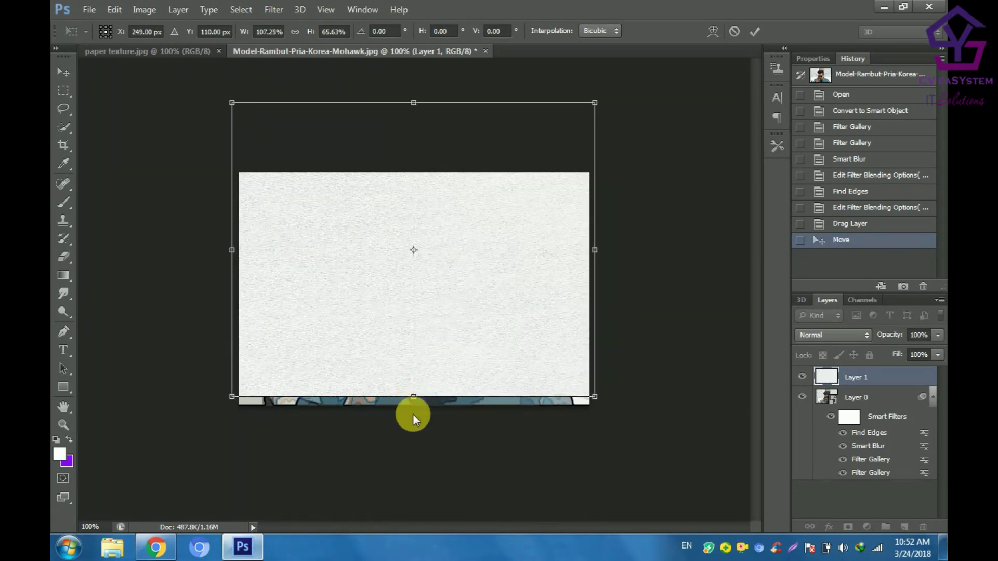
{"action": "mouse_move", "coordinate": [421, 406]}
{"action": "left_mouse_down"}
{"action": "mouse_move", "coordinate": [422, 426]}
{"action": "mouse_move", "coordinate": [438, 317]}
{"action": "left_mouse_up"}
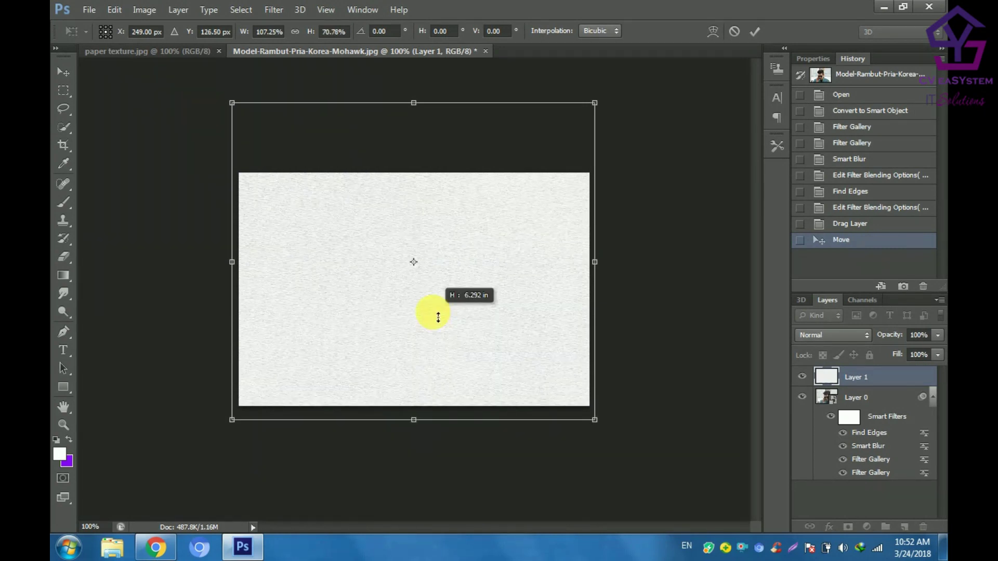
{"action": "key", "text": "ctrl+0"}
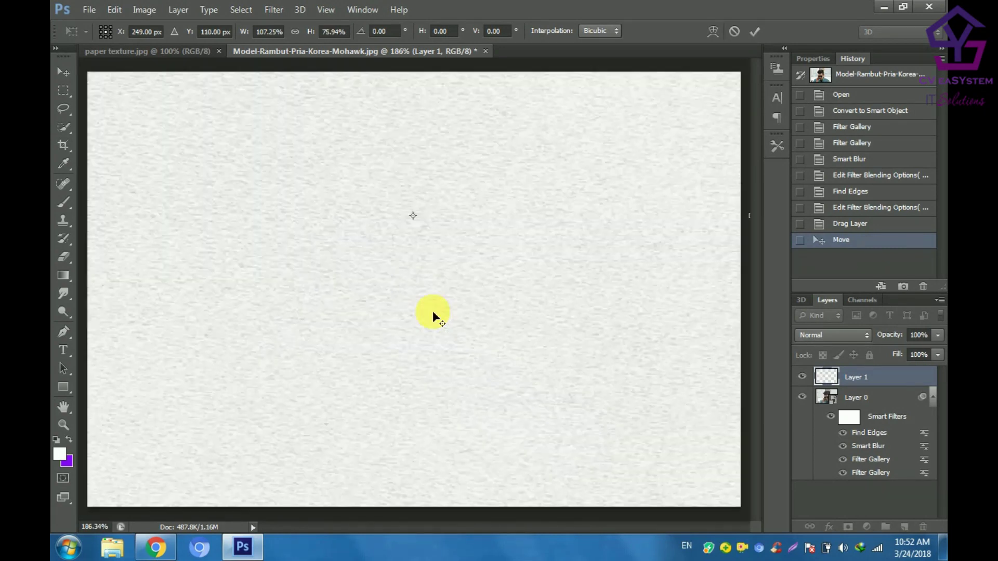
{"action": "key", "text": "ctrl+minus"}
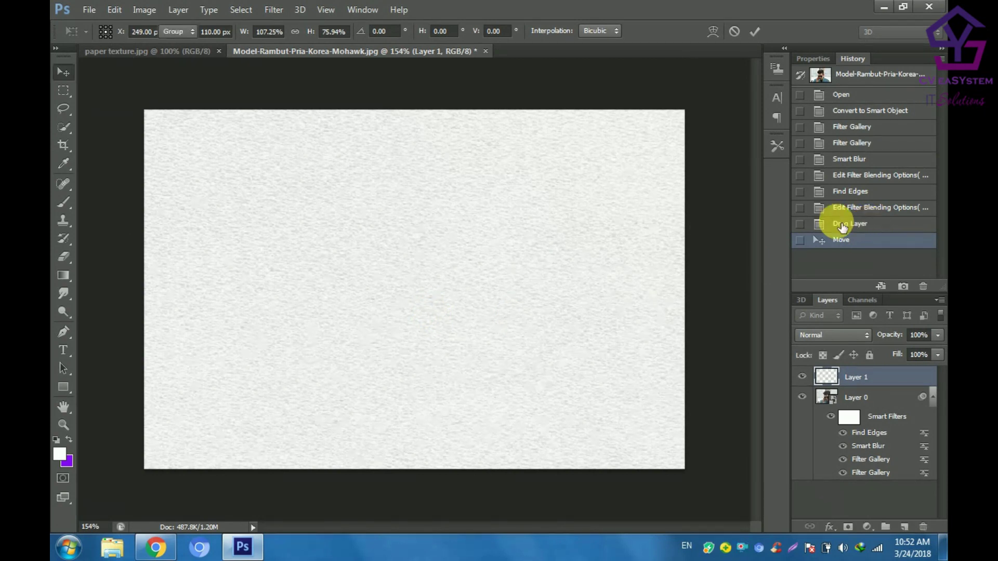
{"action": "key", "text": "Return"}
Step: Delete the paper texture layer and drag a fresh copy into the portrait
{"action": "key", "text": "Delete"}
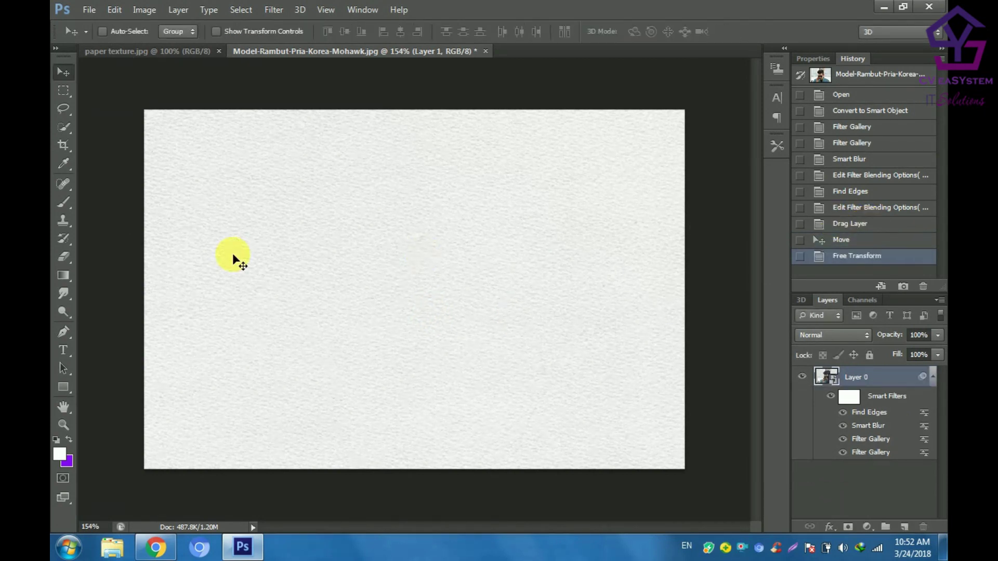
{"action": "left_click", "coordinate": [136, 51]}
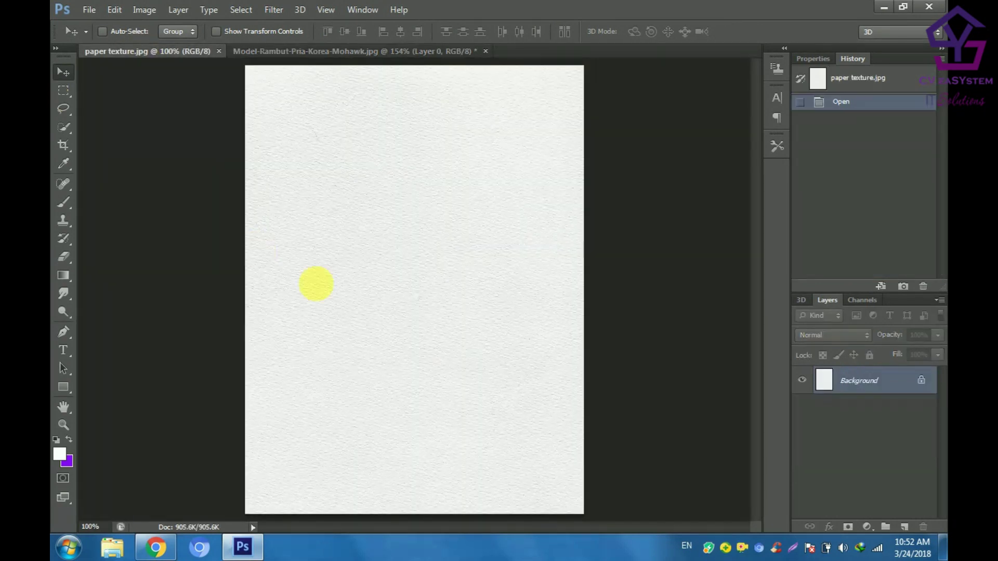
{"action": "mouse_move", "coordinate": [319, 283]}
{"action": "left_mouse_down"}
{"action": "mouse_move", "coordinate": [319, 58]}
{"action": "mouse_move", "coordinate": [455, 253]}
{"action": "left_mouse_up"}
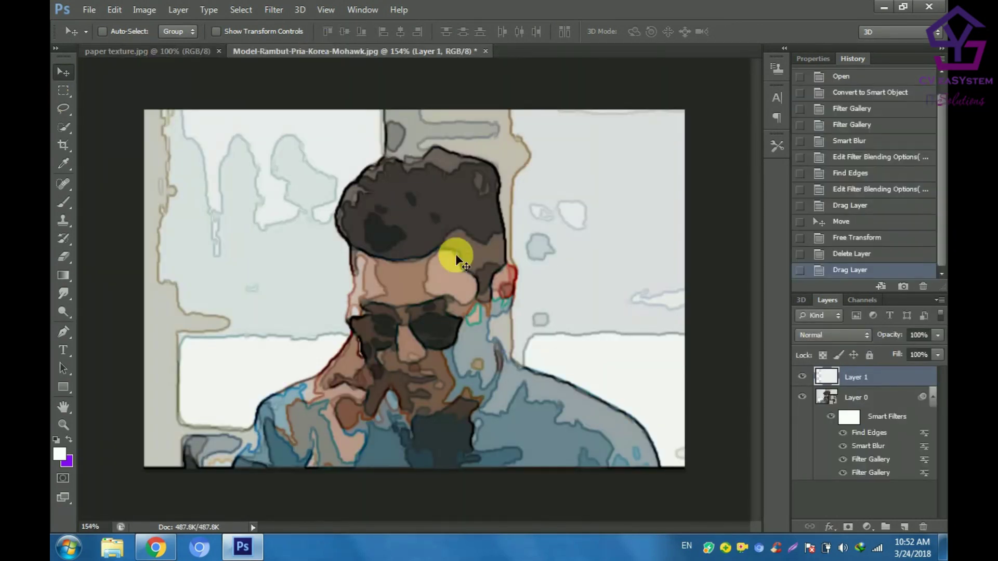
{"action": "scroll", "coordinate": [455, 253], "scroll_direction": "down", "scroll_amount": 2, "text": "alt"}
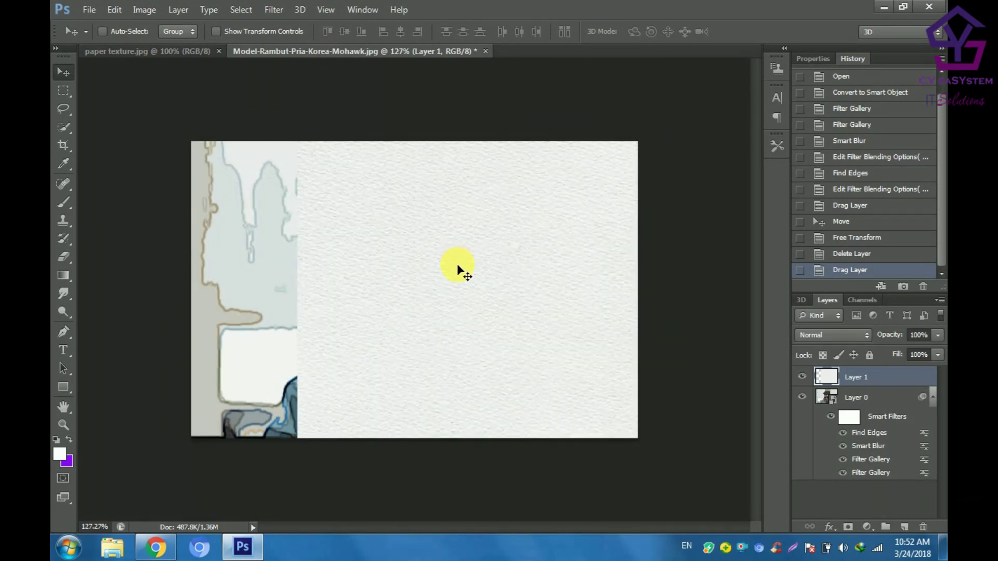
Step: Free-transform the new texture layer from its bottom-left corner until it covers the canvas
{"action": "key", "text": "ctrl+t"}
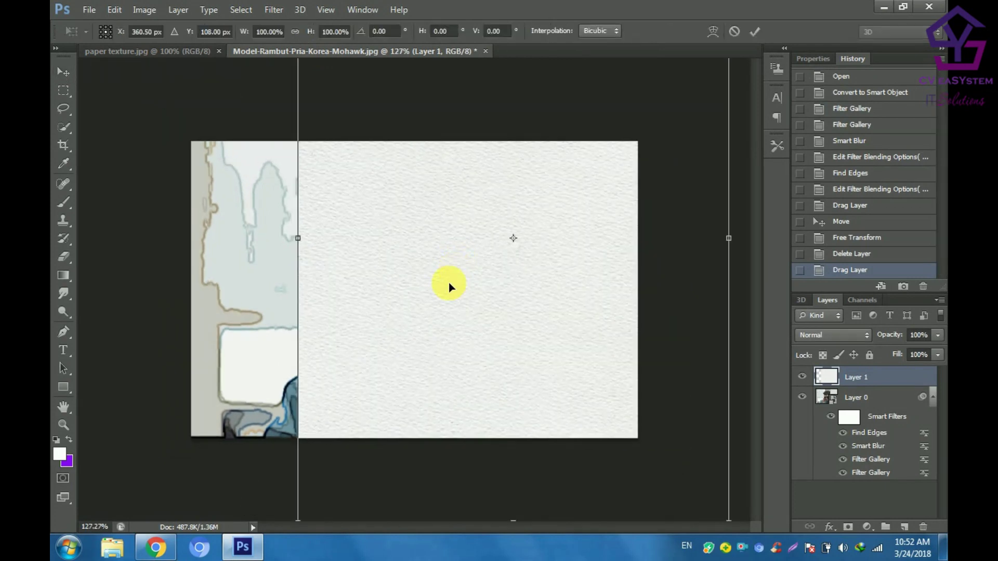
{"action": "scroll", "coordinate": [449, 282], "scroll_direction": "down", "scroll_amount": 1, "text": "alt"}
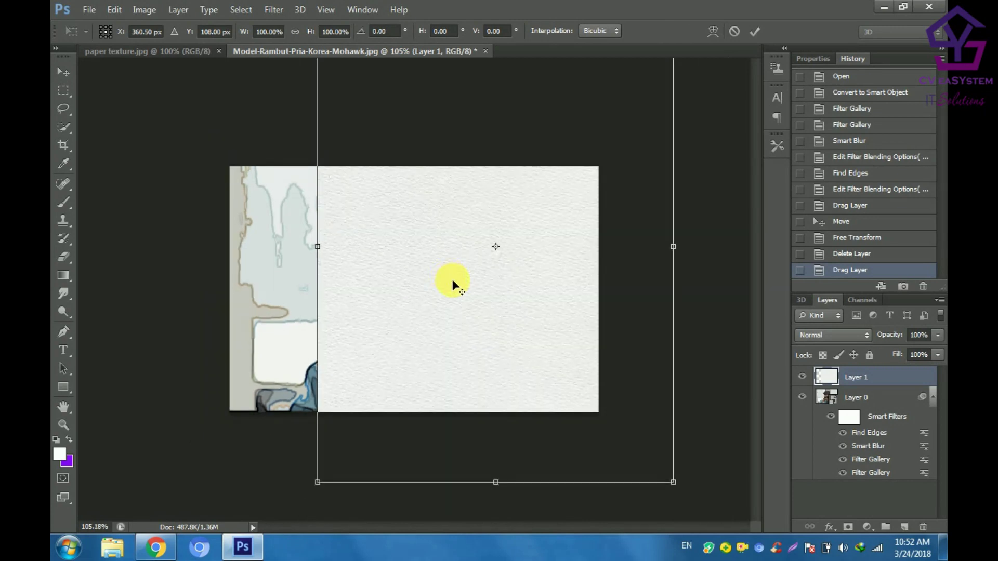
{"action": "scroll", "coordinate": [445, 332], "scroll_direction": "down", "scroll_amount": 1, "text": "alt"}
{"action": "scroll", "coordinate": [445, 332], "scroll_direction": "down", "scroll_amount": 1, "text": "alt"}
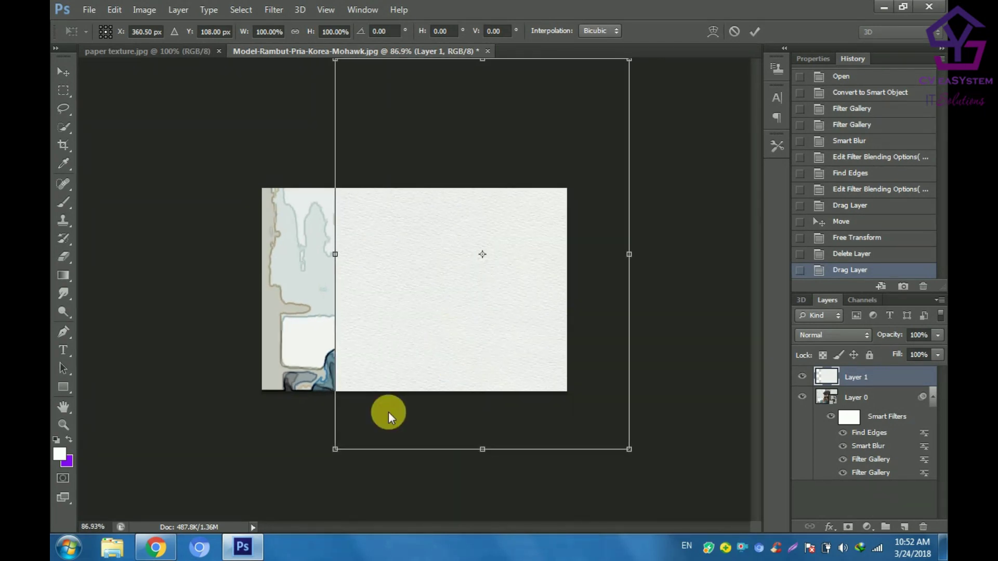
{"action": "left_click_drag", "start_coordinate": [335, 449], "coordinate": [231, 500]}
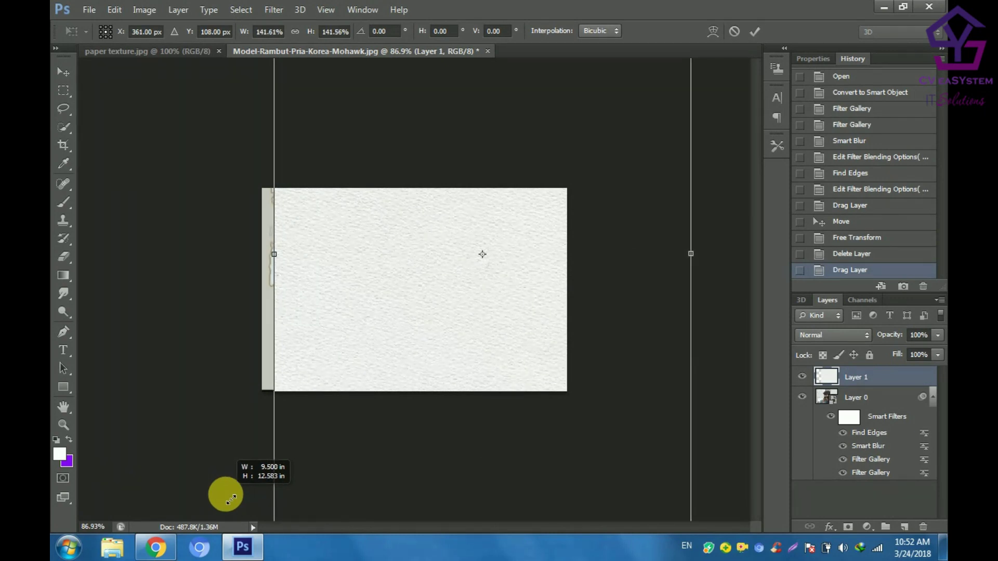
{"action": "left_click_drag", "start_coordinate": [231, 500], "coordinate": [200, 518]}
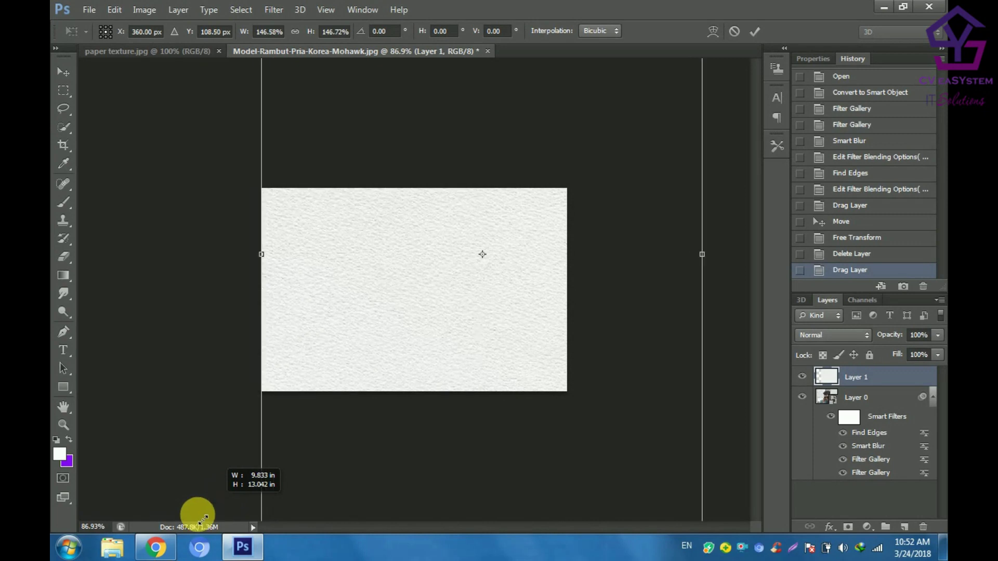
{"action": "left_click_drag", "start_coordinate": [200, 519], "coordinate": [197, 514]}
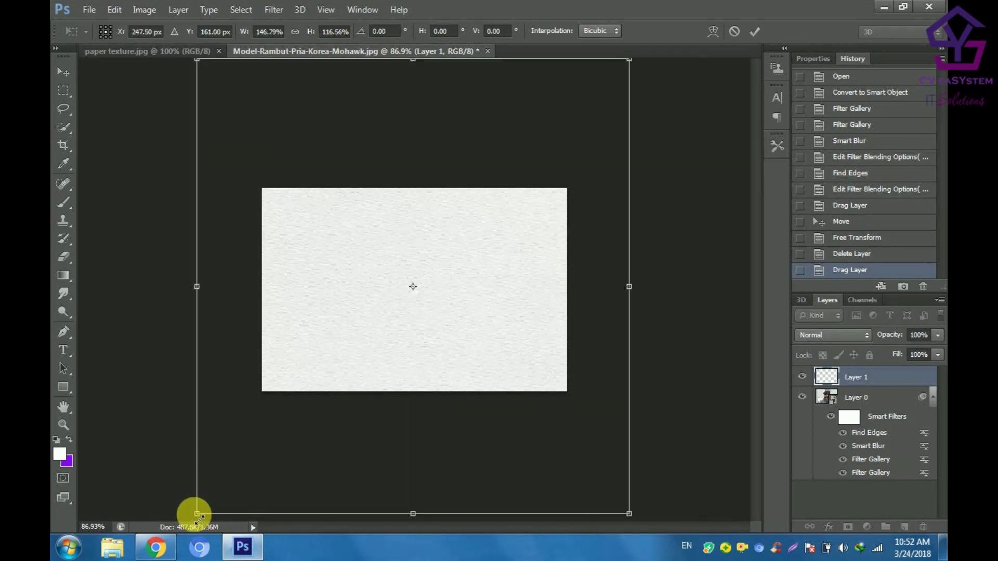
{"action": "key", "text": "Return"}
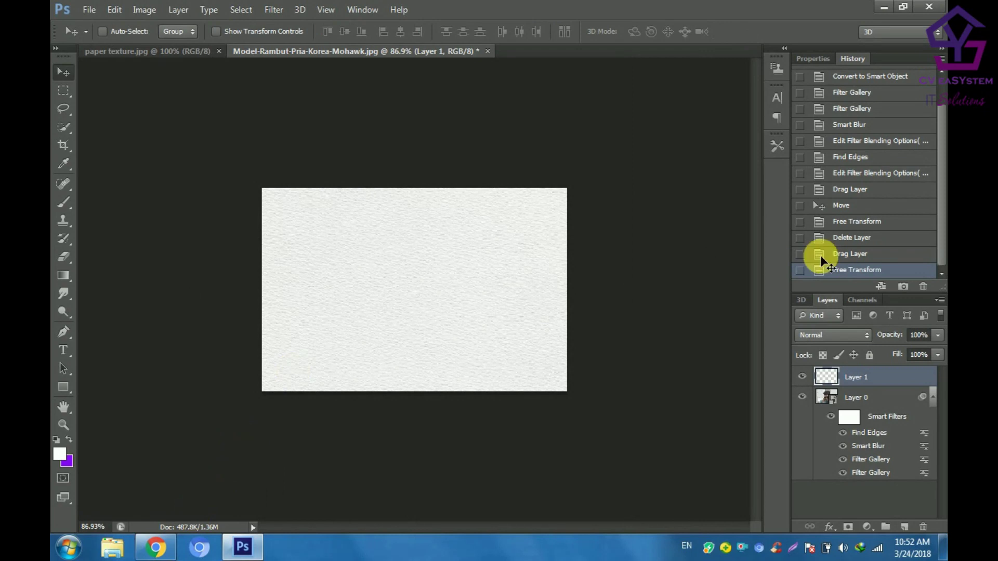
Step: Set Layer 1's blend mode to Multiply, cycling through other modes before reselecting it
{"action": "left_click", "coordinate": [826, 337]}
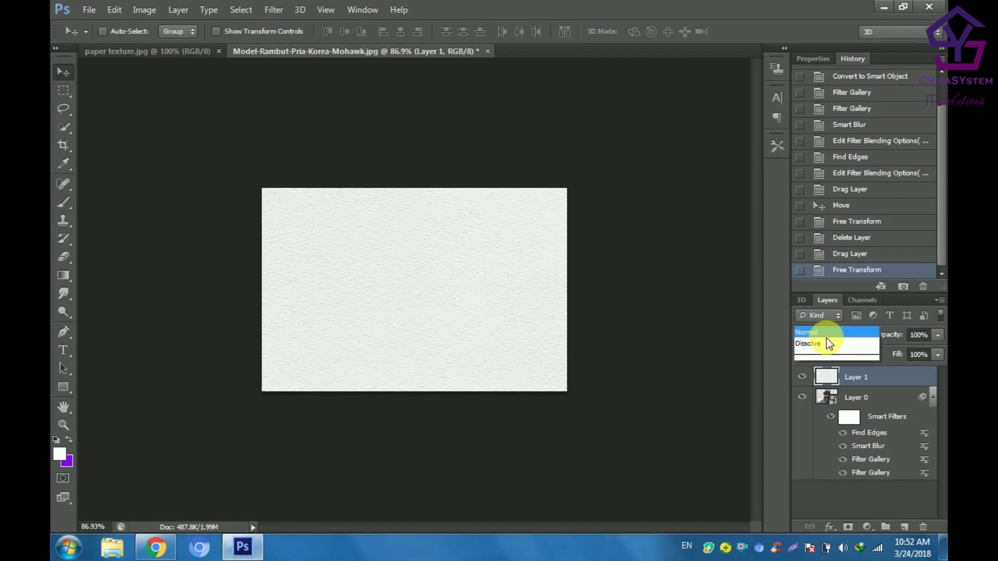
{"action": "left_click", "coordinate": [805, 54]}
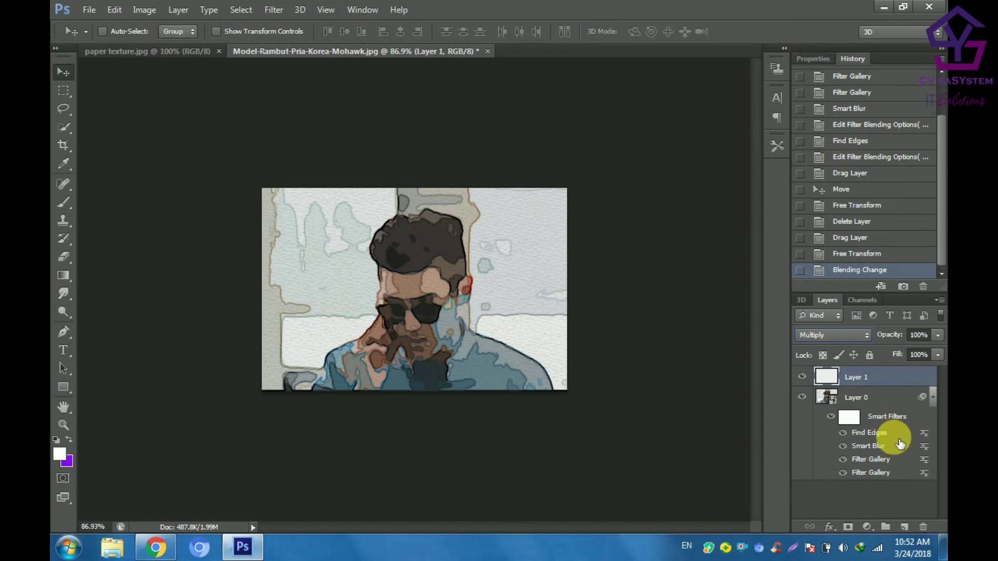
{"action": "key", "text": "shift+minus"}
{"action": "key", "text": "shift+minus"}
{"action": "key", "text": "shift+minus"}
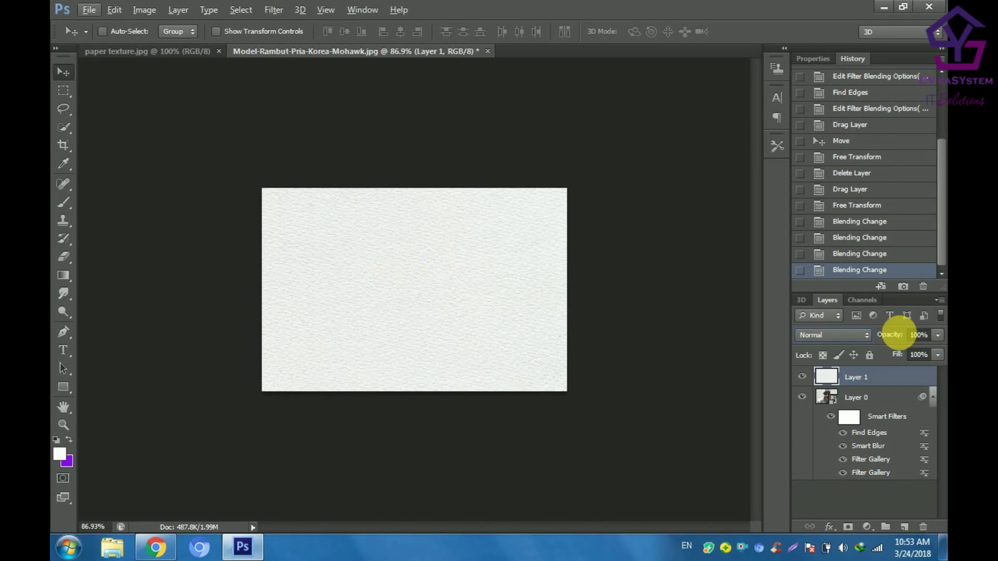
{"action": "left_click", "coordinate": [832, 334]}
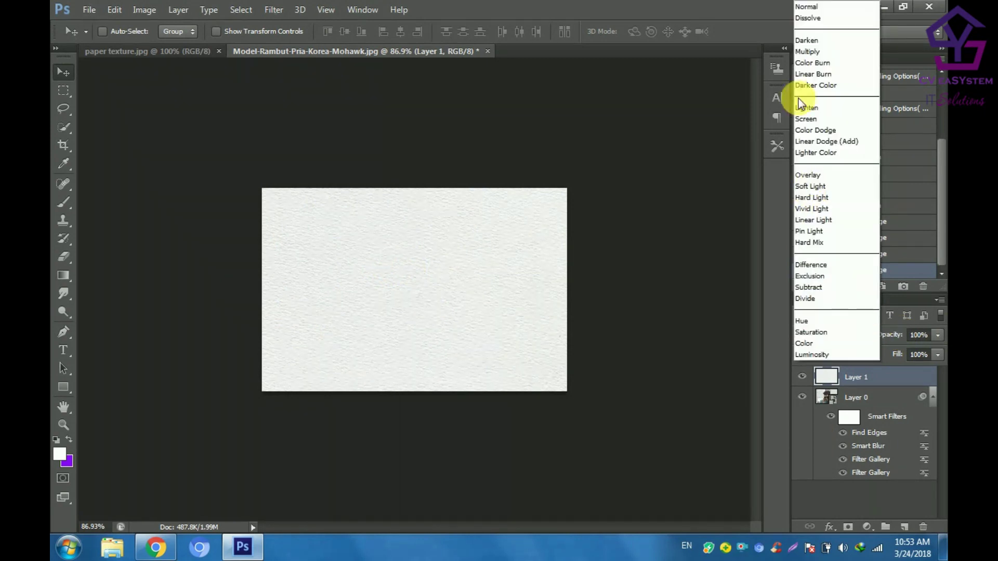
{"action": "left_click", "coordinate": [796, 52]}
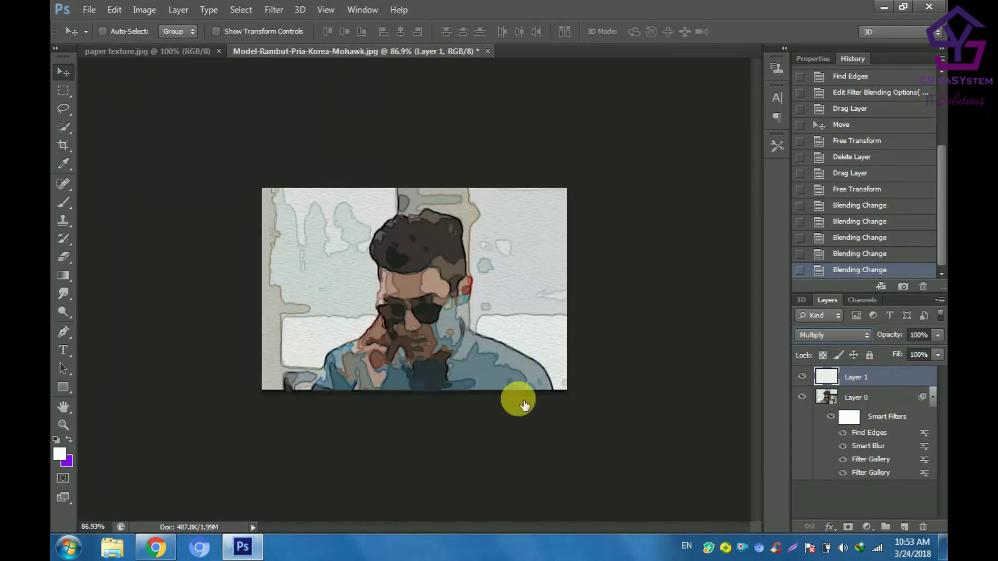
{"action": "double_click", "coordinate": [821, 387]}
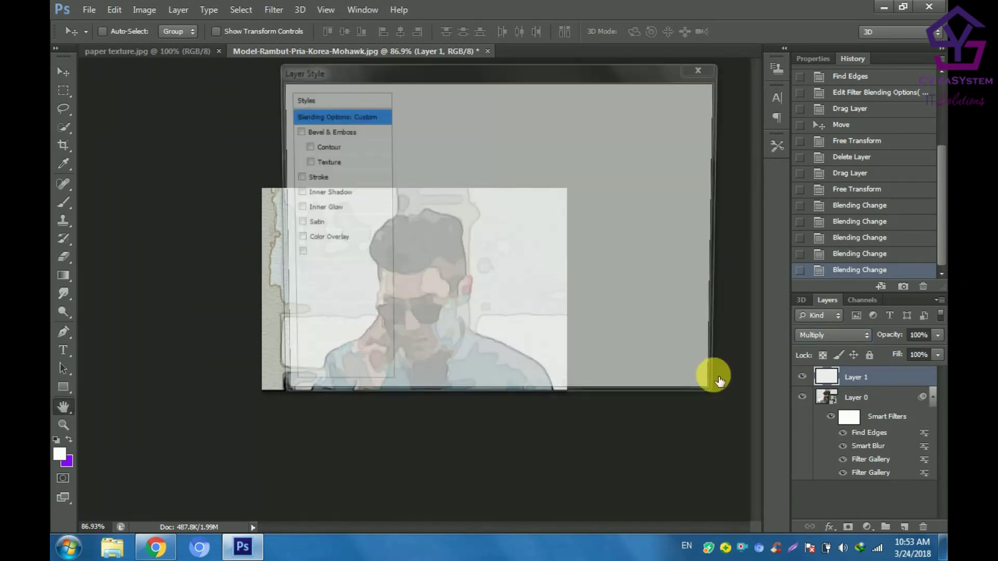
{"action": "left_click", "coordinate": [712, 75]}
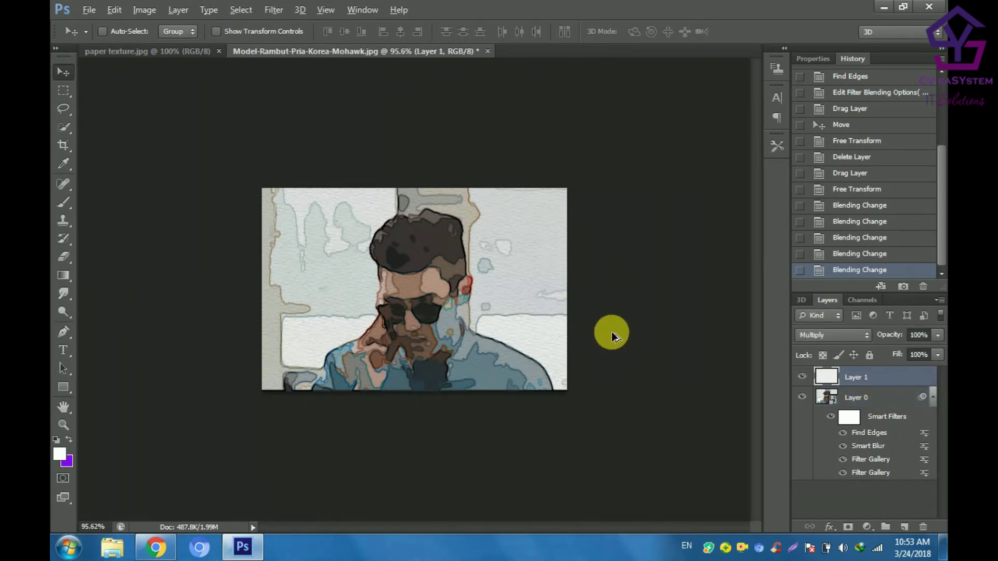
{"action": "scroll", "coordinate": [608, 328], "scroll_direction": "up", "scroll_amount": 5, "text": "alt"}
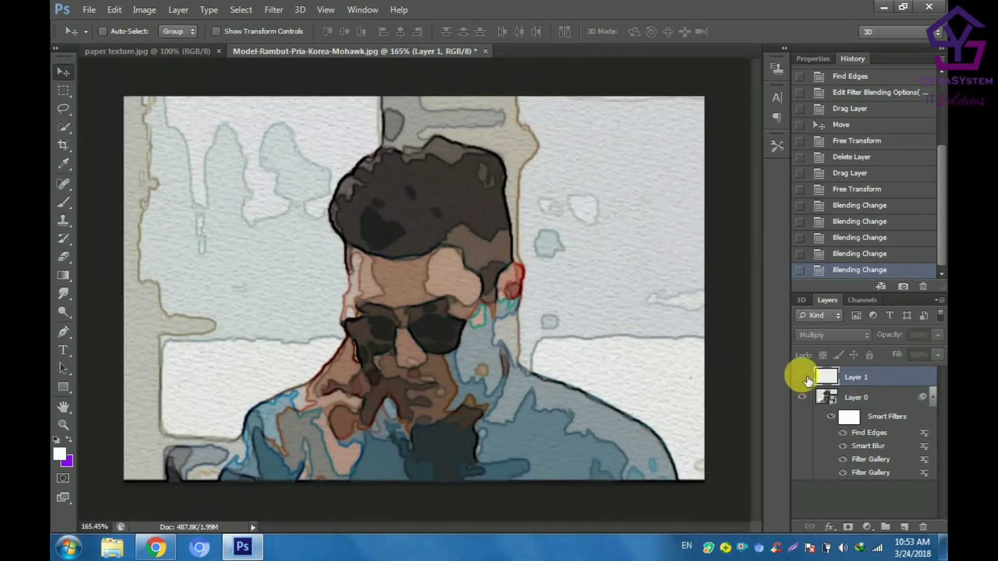
{"action": "left_click", "coordinate": [804, 377]}
{"action": "left_click", "coordinate": [803, 377]}
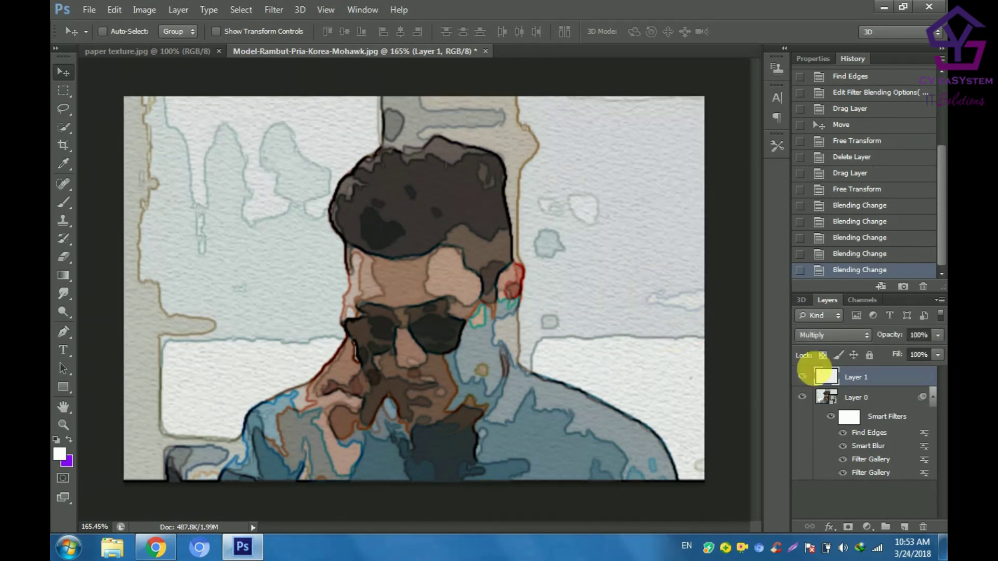
{"action": "left_click", "coordinate": [859, 400]}
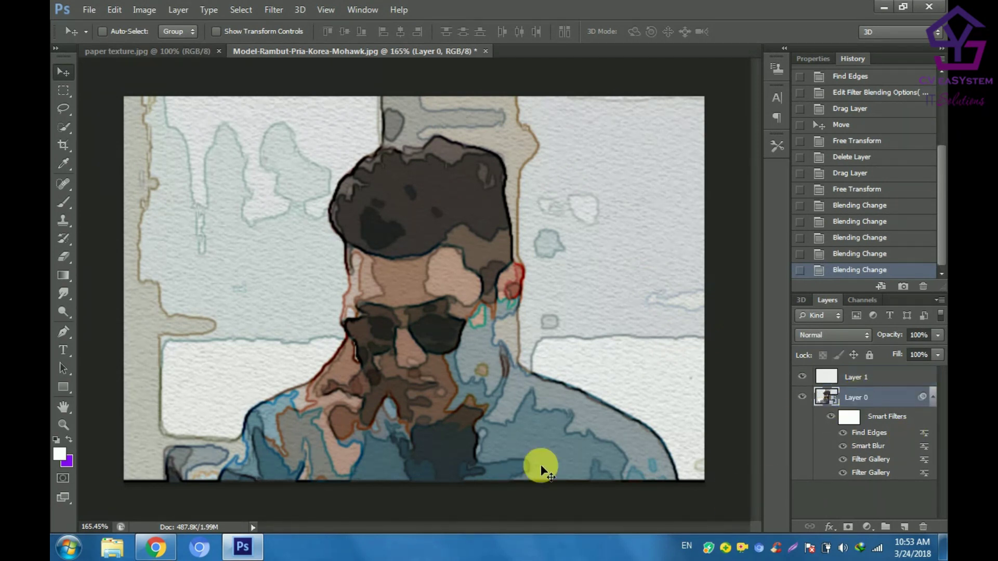
Step: Add a layer mask to Layer 0 and invert it to black, hiding the portrait behind the paper
{"action": "left_click", "coordinate": [857, 528]}
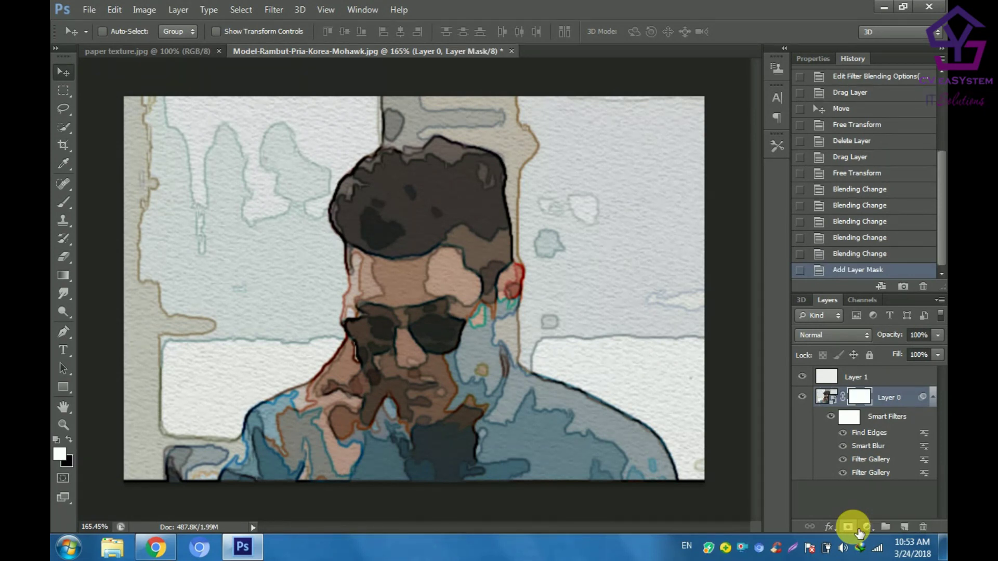
{"action": "key", "text": "ctrl+i"}
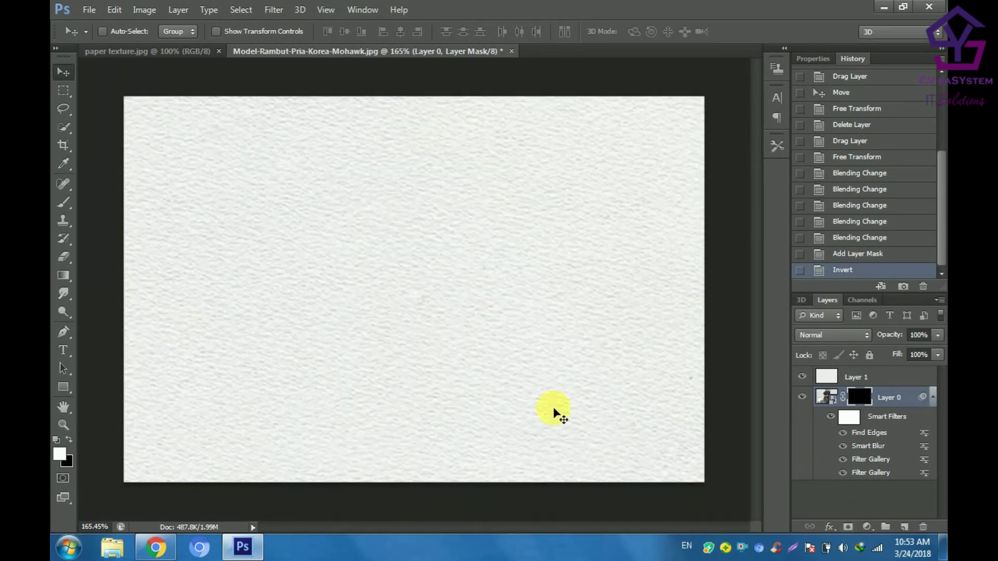
{"action": "scroll", "coordinate": [434, 339], "scroll_direction": "down", "scroll_amount": 2}
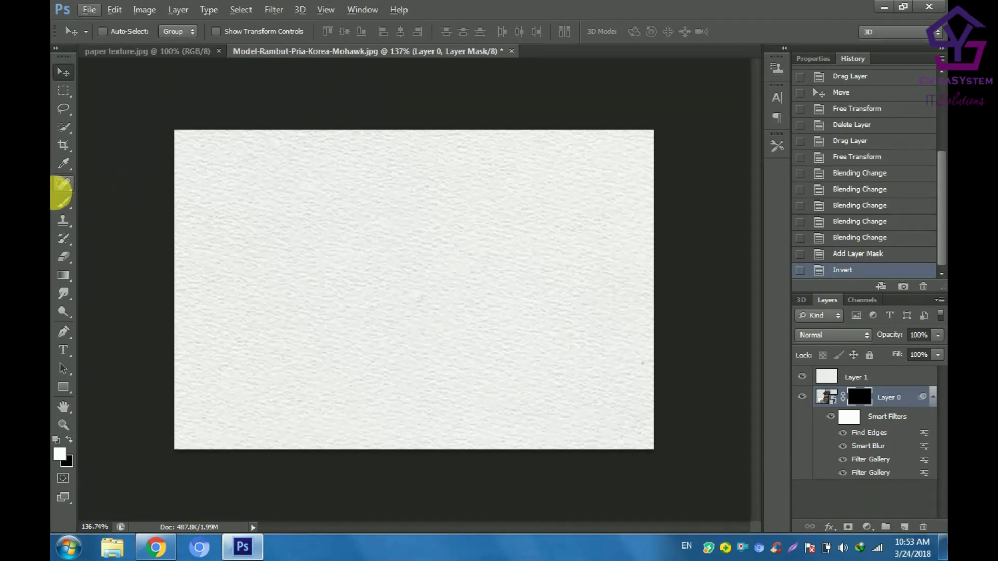
Step: Choose the Brush tool with a 1250 px splatter tip and undo a test stroke
{"action": "left_click", "coordinate": [63, 204]}
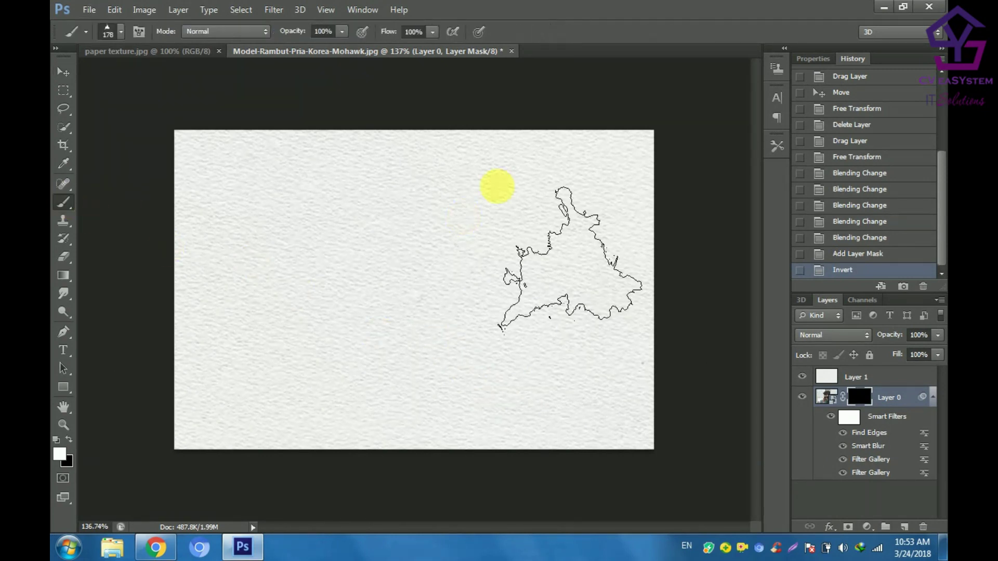
{"action": "right_click", "coordinate": [347, 252]}
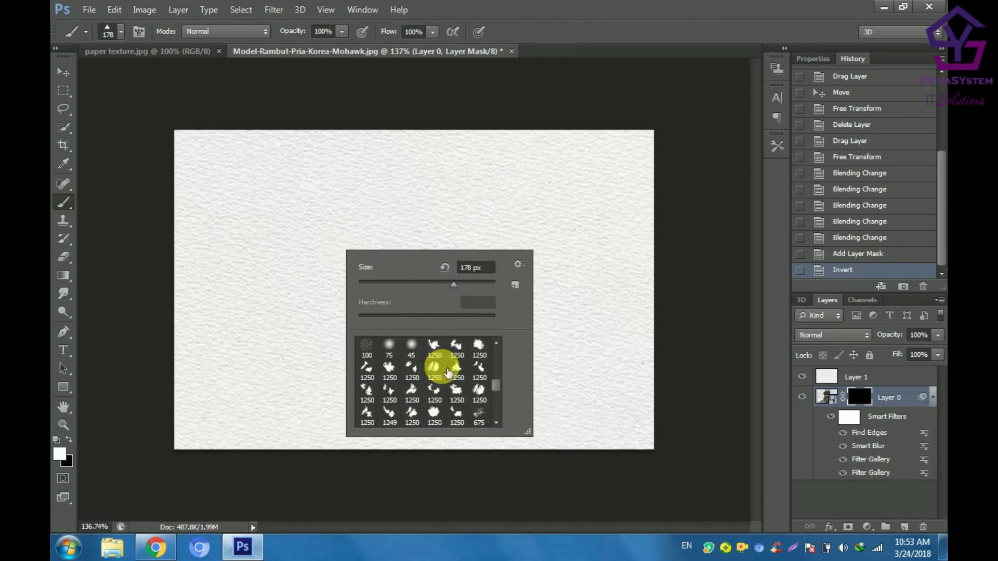
{"action": "scroll", "coordinate": [403, 380], "scroll_direction": "down", "scroll_amount": 1}
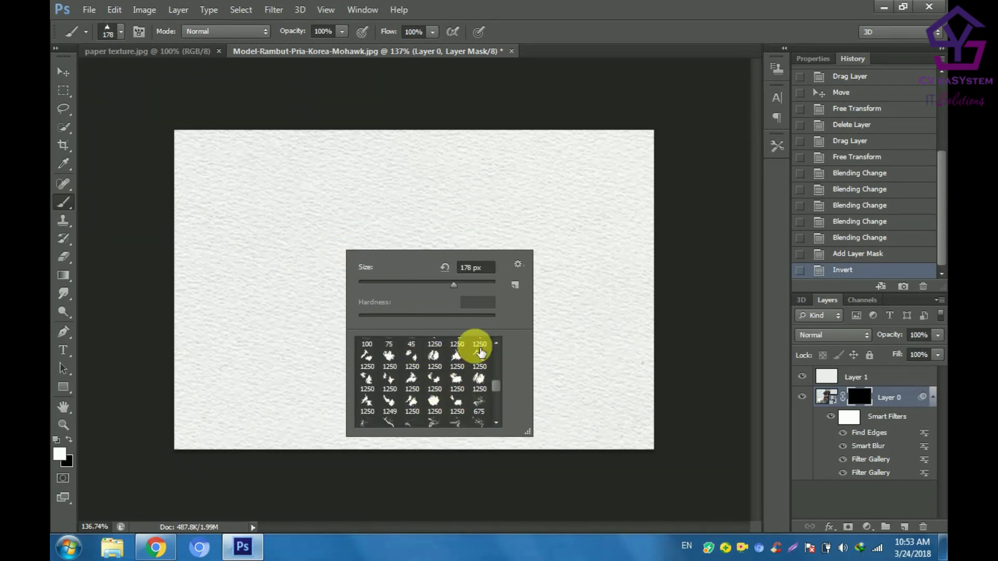
{"action": "scroll", "coordinate": [478, 359], "scroll_direction": "up", "scroll_amount": 1}
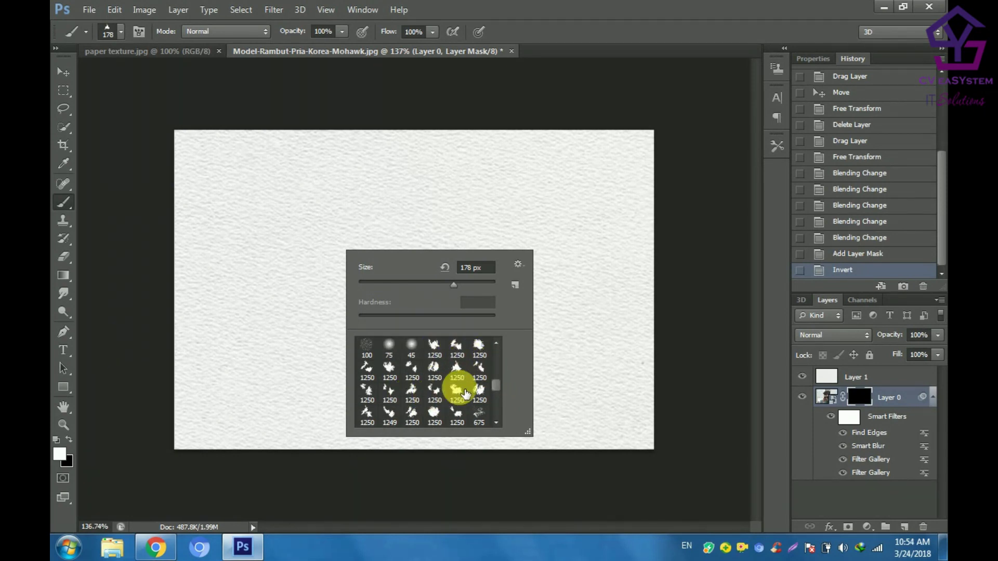
{"action": "left_click", "coordinate": [466, 394]}
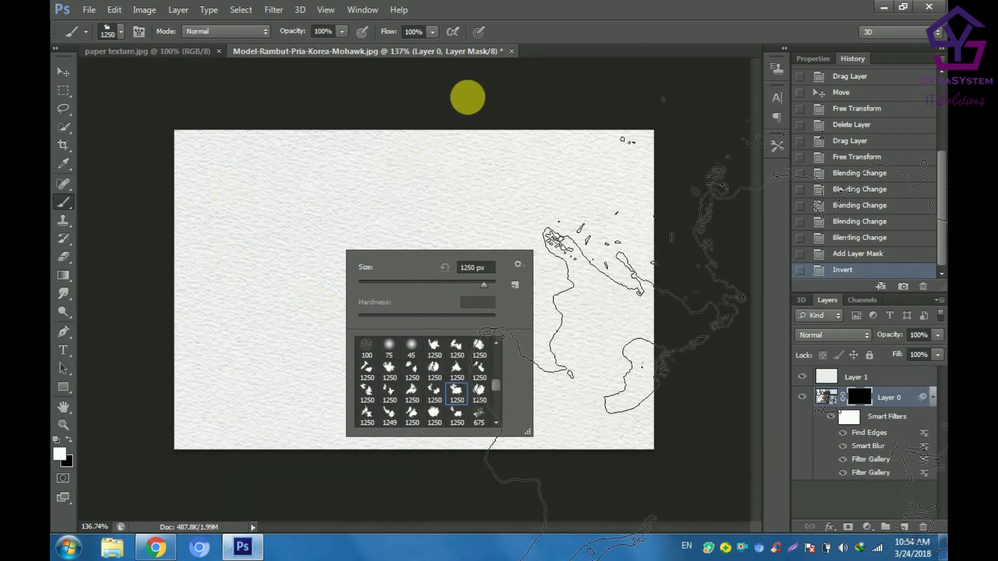
{"action": "left_click", "coordinate": [485, 100]}
{"action": "left_click", "coordinate": [439, 110]}
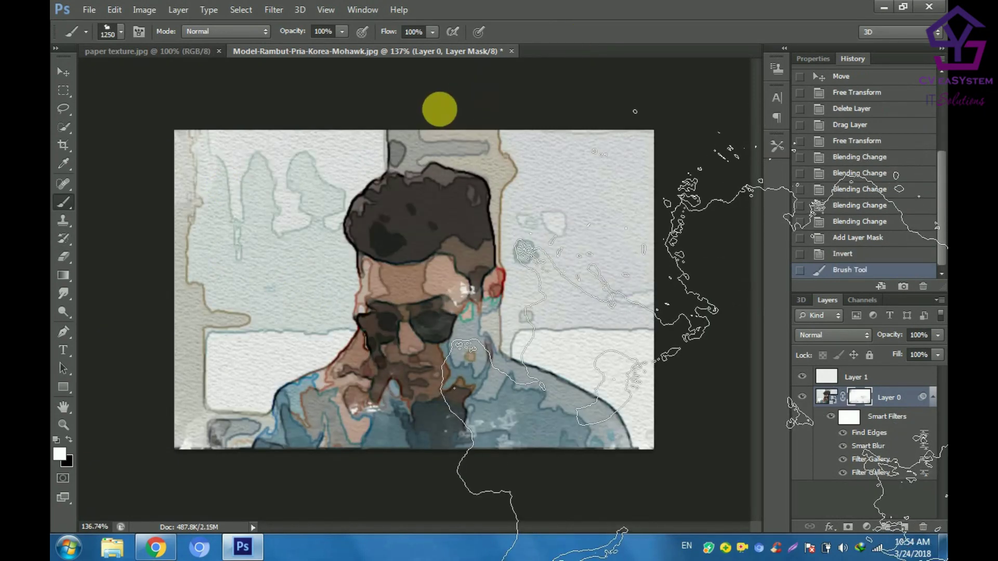
{"action": "key", "text": "ctrl+z"}
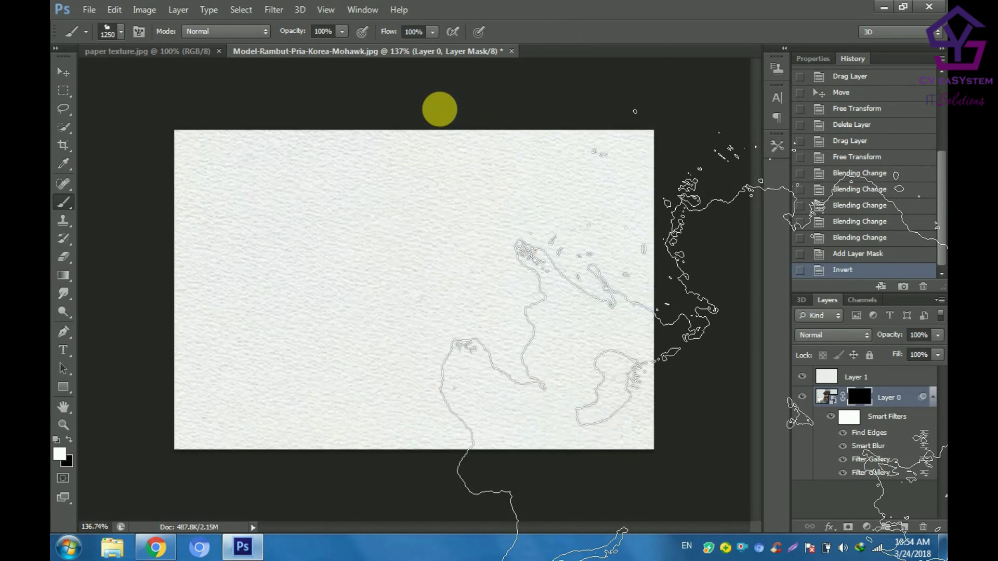
Step: Resize the splatter brush to 257 px and dab a patch at the canvas's right edge
{"action": "right_click", "coordinate": [434, 99]}
{"action": "left_click", "coordinate": [450, 301]}
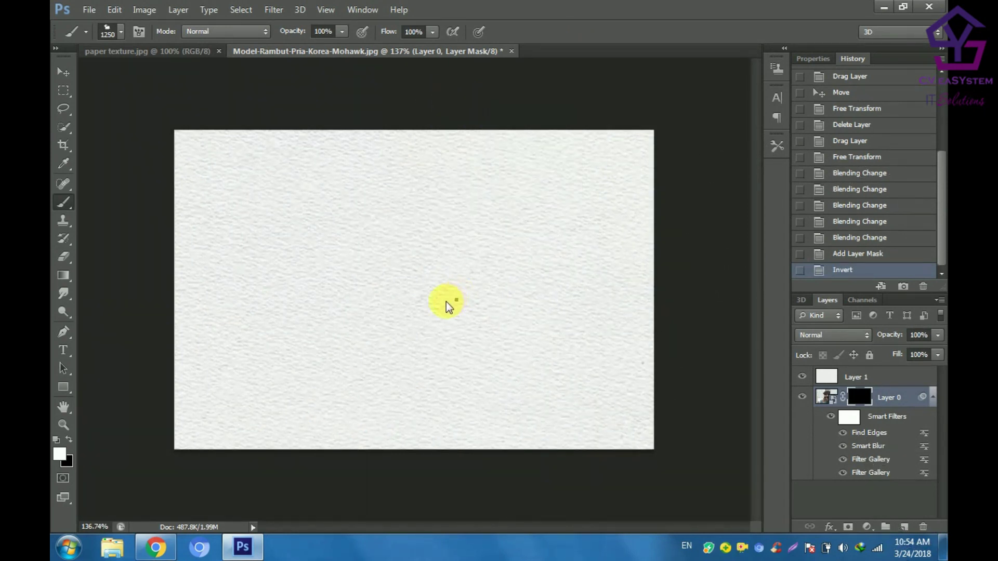
{"action": "right_click", "coordinate": [444, 307]}
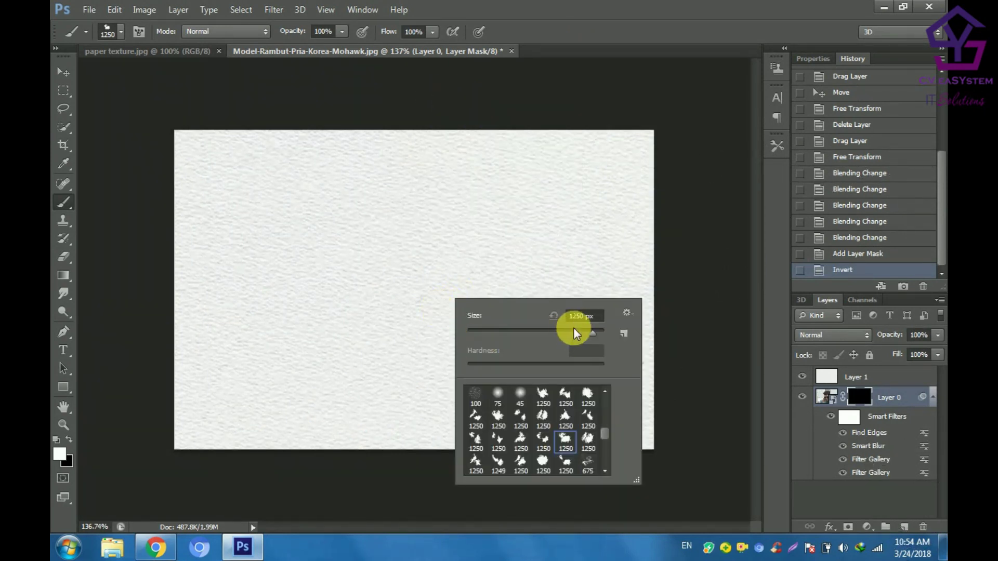
{"action": "mouse_move", "coordinate": [575, 333]}
{"action": "left_mouse_down"}
{"action": "mouse_move", "coordinate": [585, 337]}
{"action": "mouse_move", "coordinate": [572, 323]}
{"action": "left_mouse_up"}
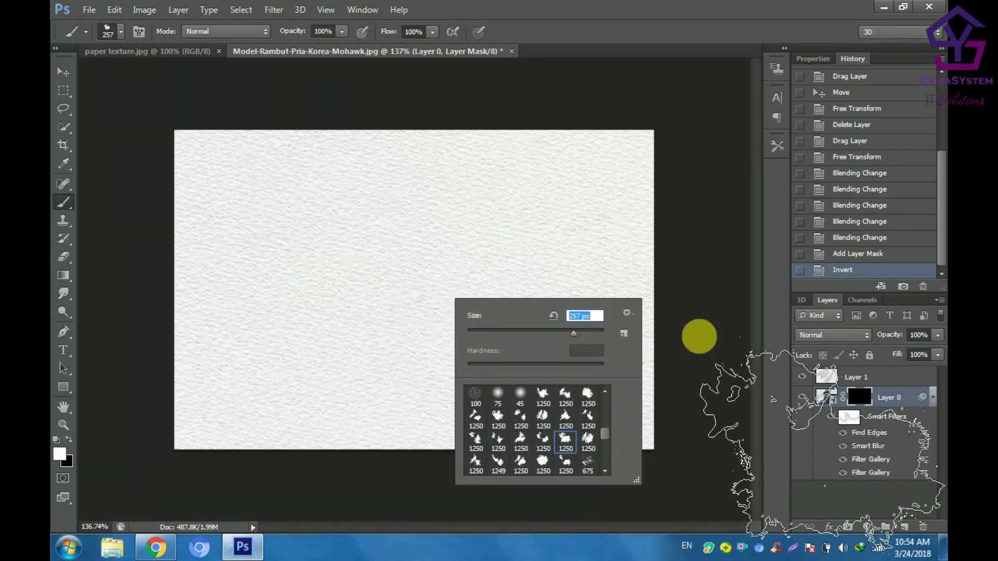
{"action": "left_click", "coordinate": [697, 333]}
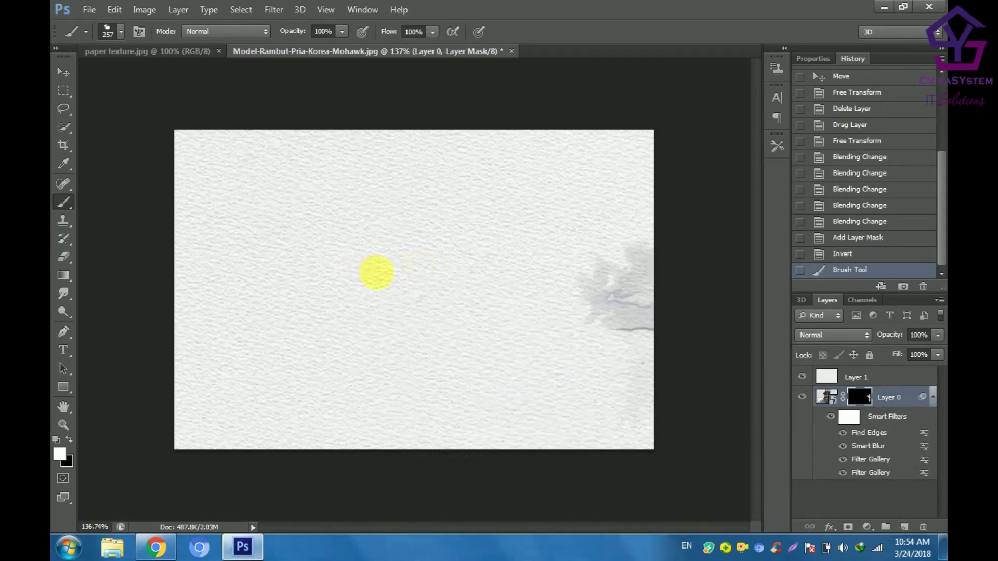
Step: Undo the stray stamp, then paint the mask to reveal the face, sunglasses, body and shoulders
{"action": "key", "text": "ctrl+z"}
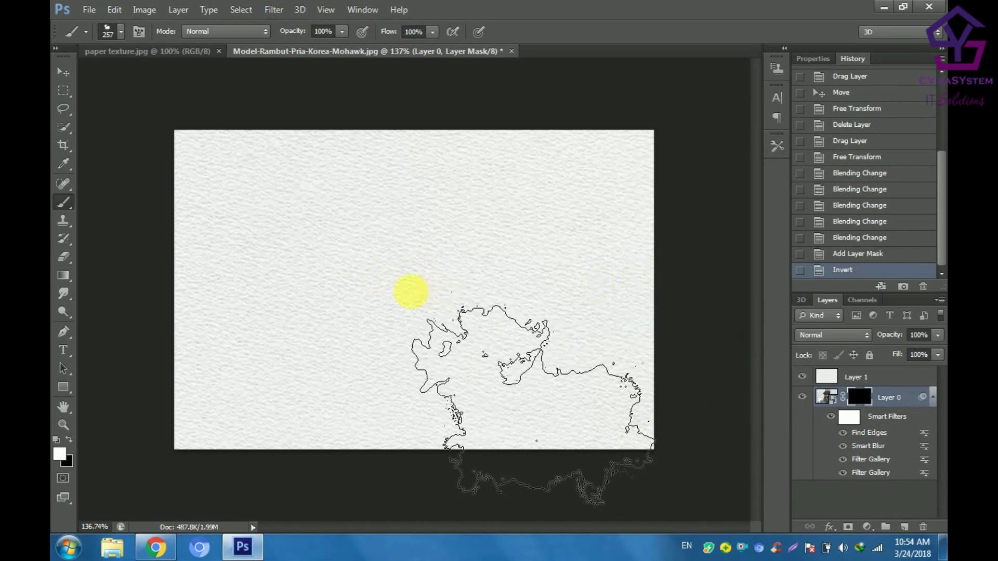
{"action": "left_click", "coordinate": [415, 296]}
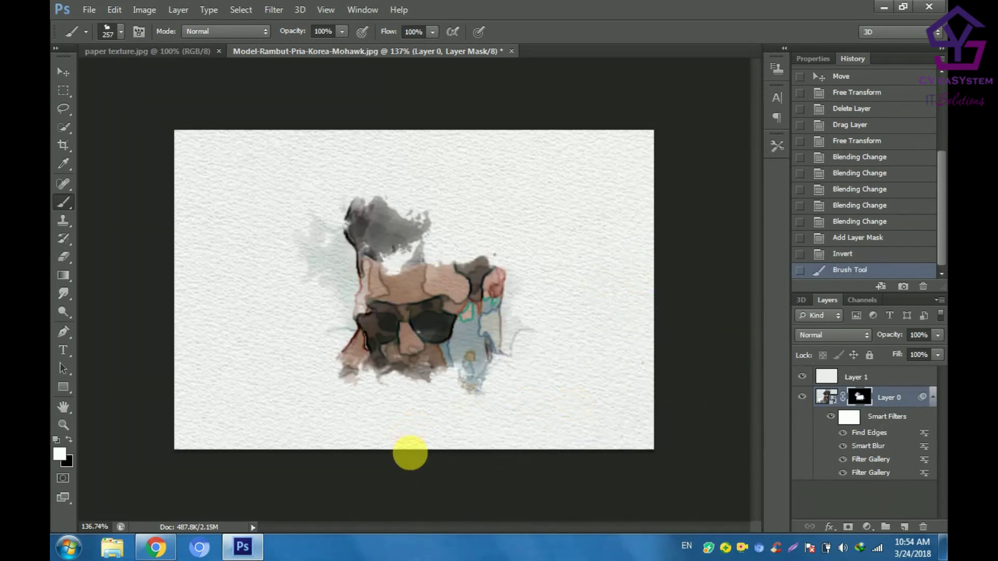
{"action": "left_click", "coordinate": [410, 453]}
{"action": "left_click", "coordinate": [537, 436]}
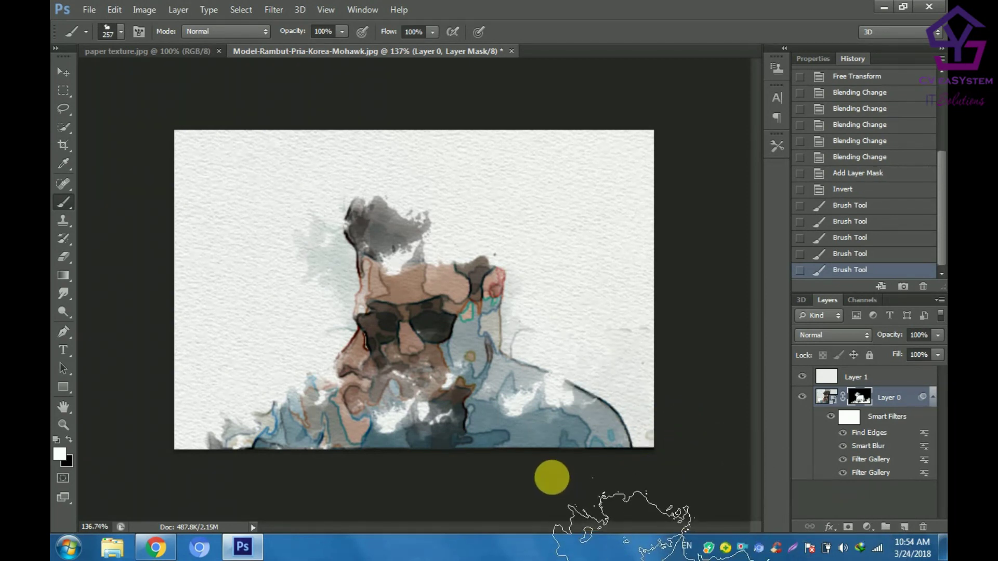
{"action": "left_click_drag", "start_coordinate": [550, 458], "coordinate": [635, 404]}
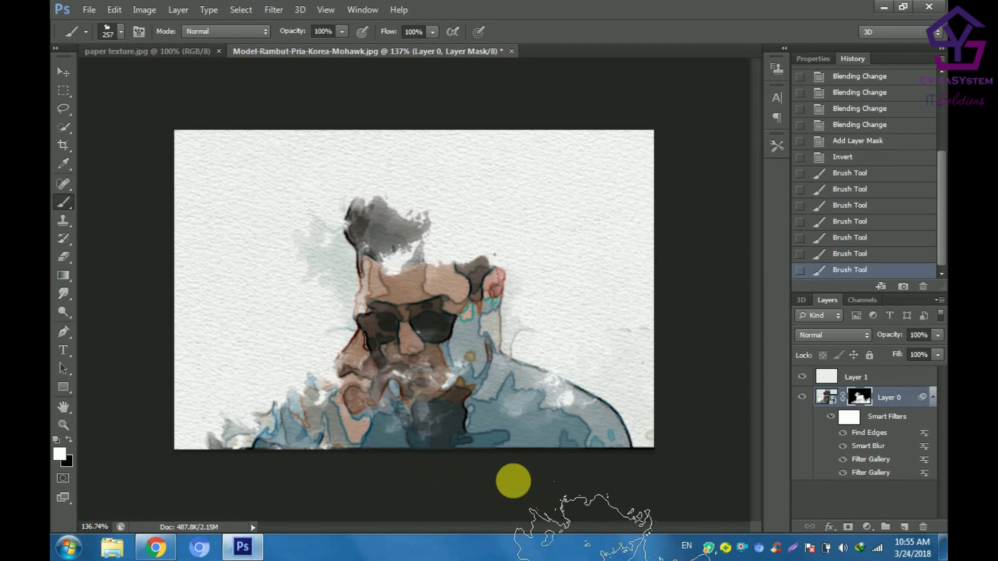
{"action": "left_click", "coordinate": [433, 309]}
{"action": "right_click", "coordinate": [434, 309]}
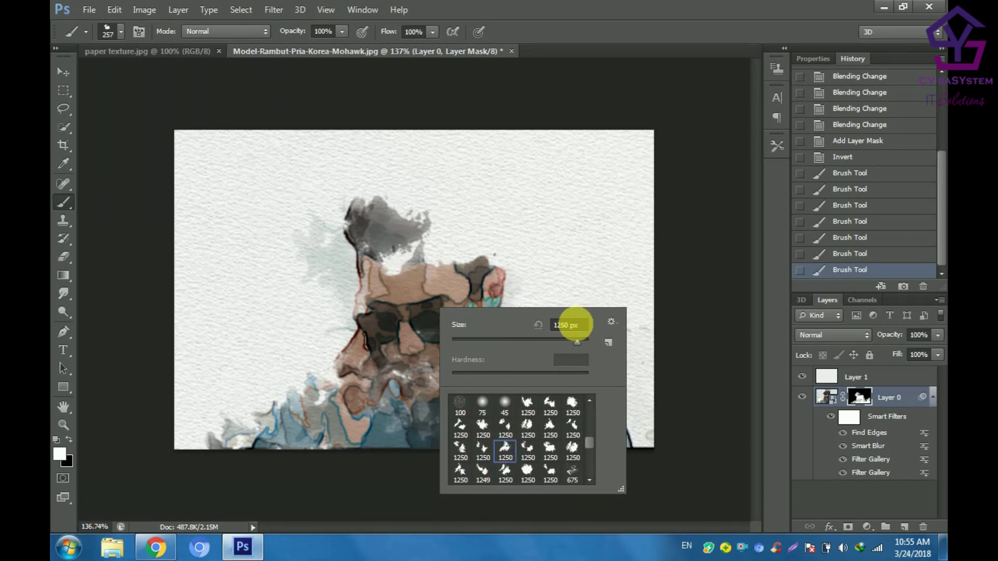
Step: Shrink the brush to 197 px and reveal more dark hair, face and sunglasses
{"action": "left_click", "coordinate": [553, 340]}
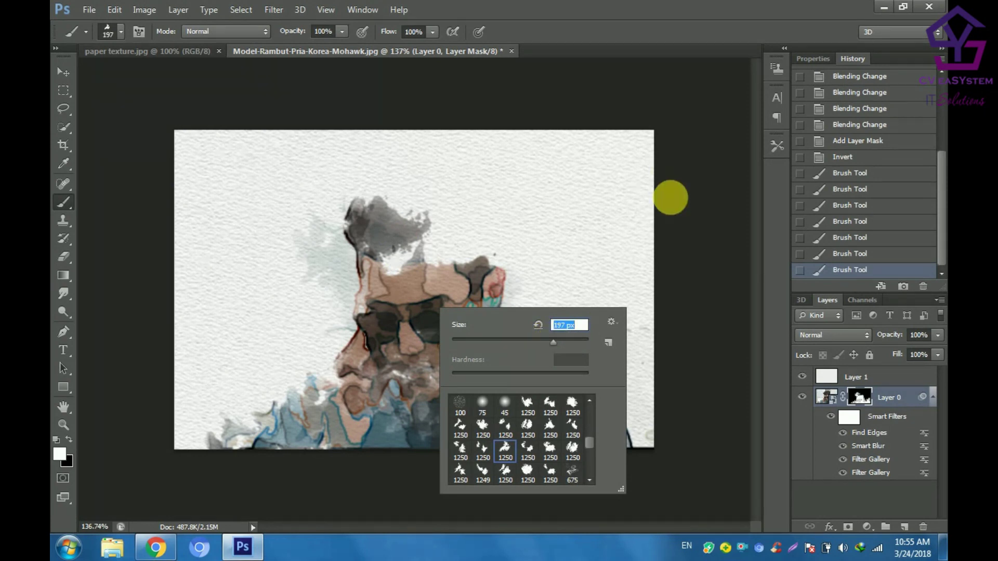
{"action": "left_click", "coordinate": [743, 393]}
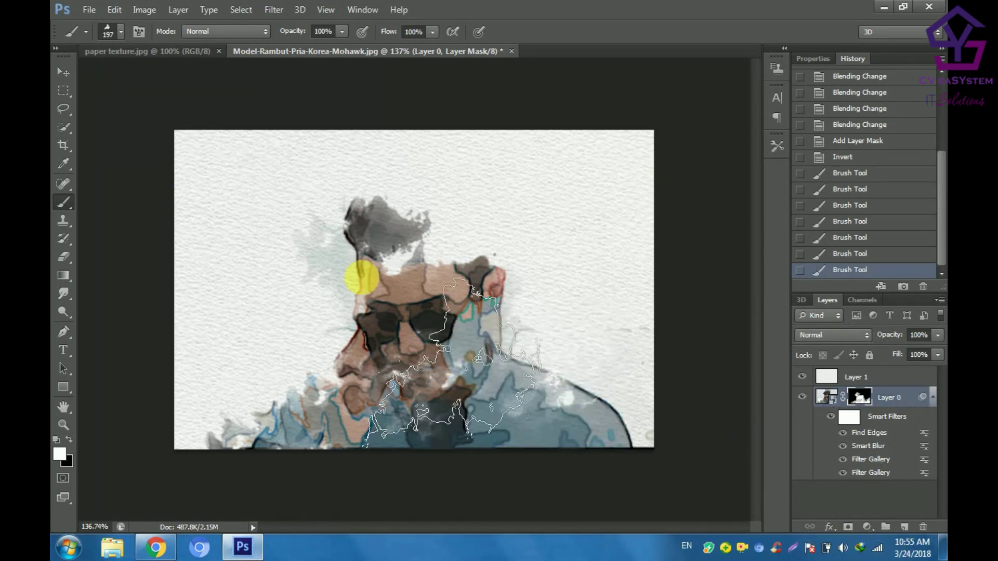
{"action": "mouse_move", "coordinate": [412, 266]}
{"action": "left_mouse_down"}
{"action": "mouse_move", "coordinate": [479, 267]}
{"action": "mouse_move", "coordinate": [595, 334]}
{"action": "mouse_move", "coordinate": [553, 364]}
{"action": "left_mouse_up"}
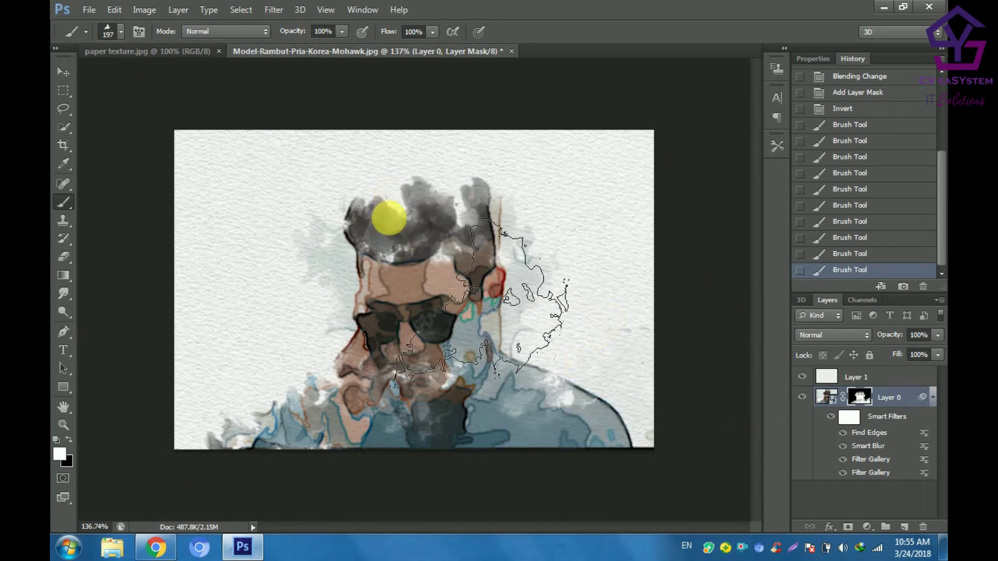
{"action": "mouse_move", "coordinate": [394, 298]}
{"action": "left_mouse_down"}
{"action": "mouse_move", "coordinate": [345, 313]}
{"action": "mouse_move", "coordinate": [438, 405]}
{"action": "left_mouse_up"}
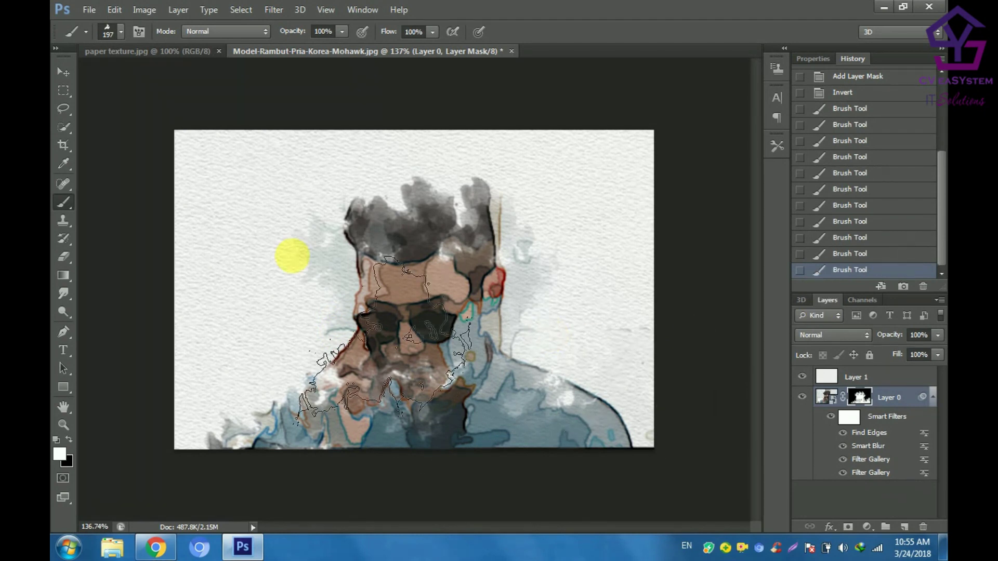
Step: Paint around the forehead and hair top, undoing strokes that left grey haze above the head
{"action": "mouse_move", "coordinate": [292, 255]}
{"action": "left_mouse_down"}
{"action": "mouse_move", "coordinate": [407, 250]}
{"action": "mouse_move", "coordinate": [394, 278]}
{"action": "left_mouse_up"}
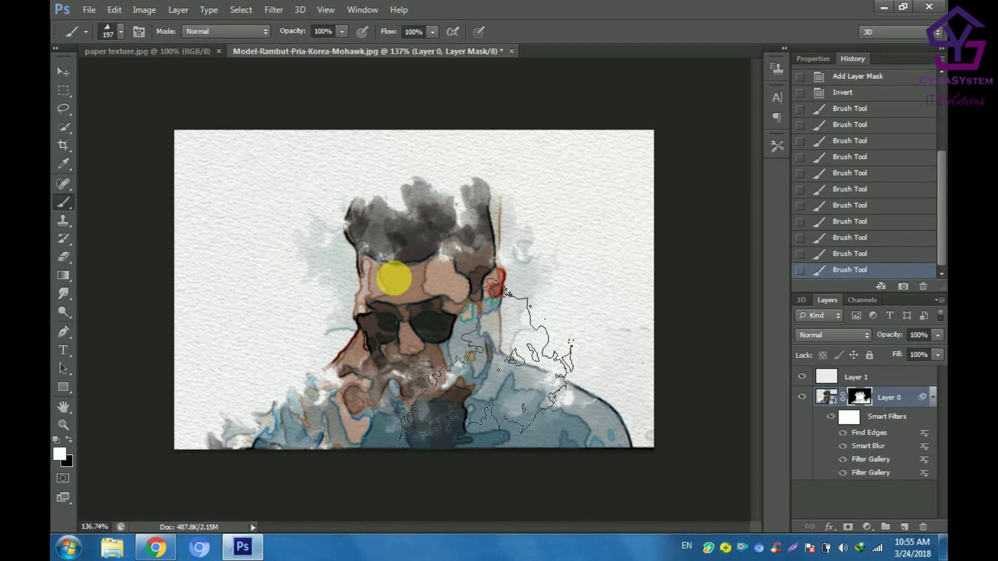
{"action": "left_click", "coordinate": [421, 224]}
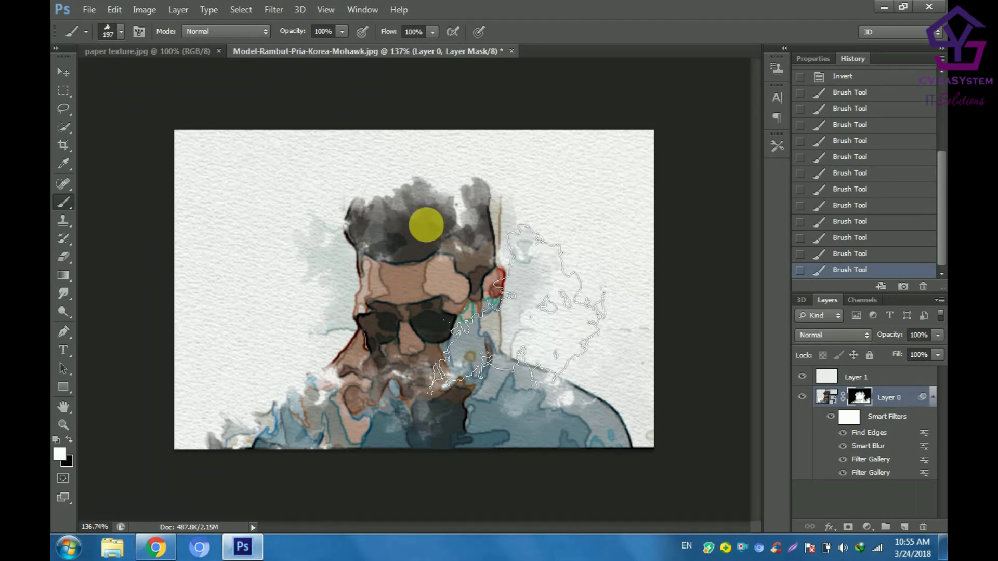
{"action": "left_click_drag", "start_coordinate": [412, 223], "coordinate": [426, 224]}
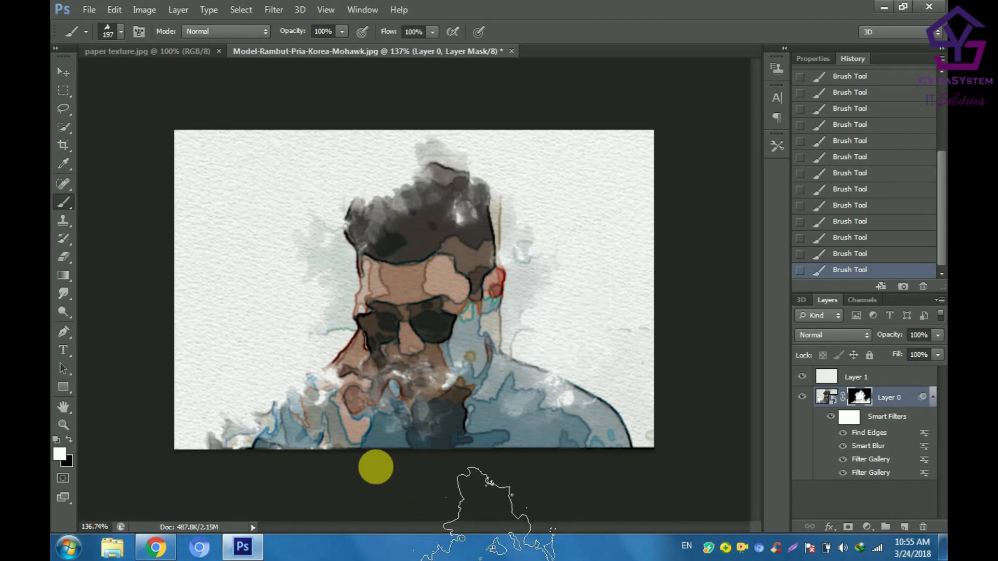
{"action": "key", "text": "ctrl+z"}
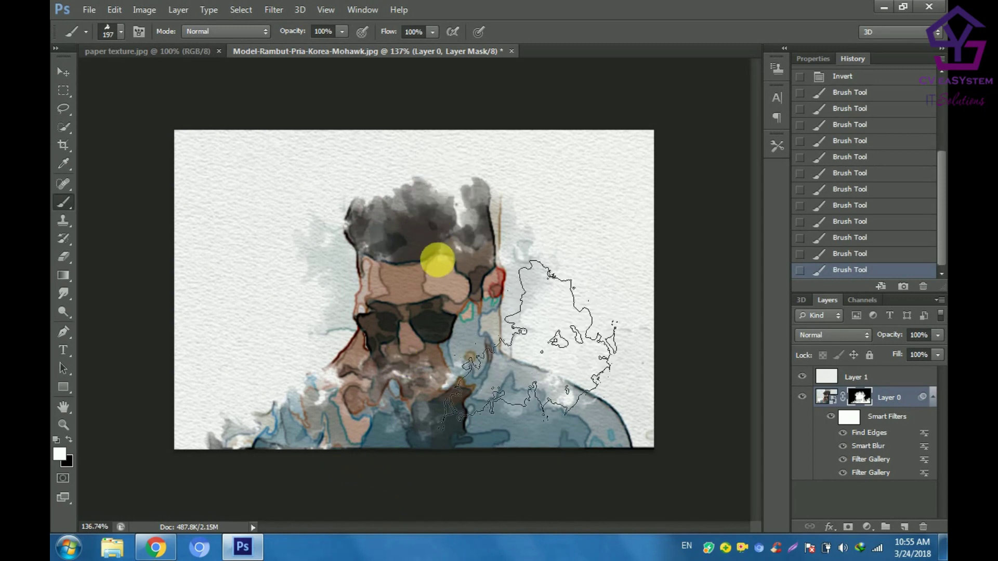
{"action": "left_click_drag", "start_coordinate": [437, 259], "coordinate": [435, 196]}
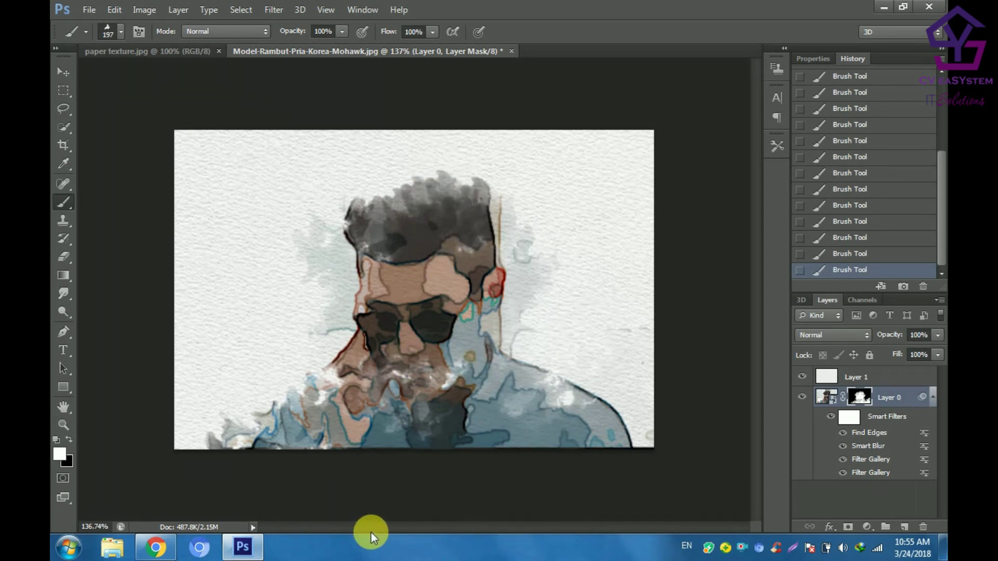
{"action": "key", "text": "ctrl+z"}
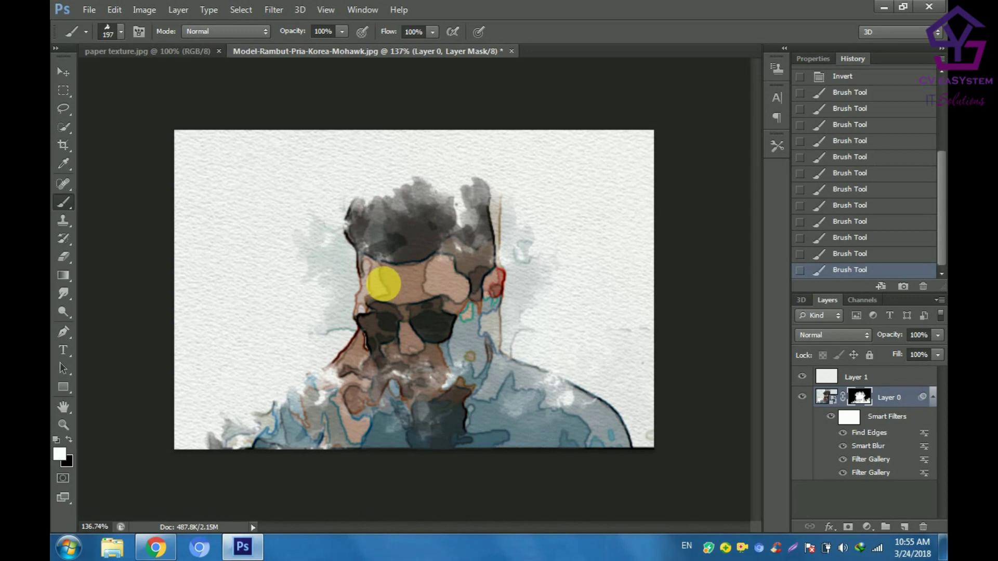
{"action": "right_click", "coordinate": [389, 286]}
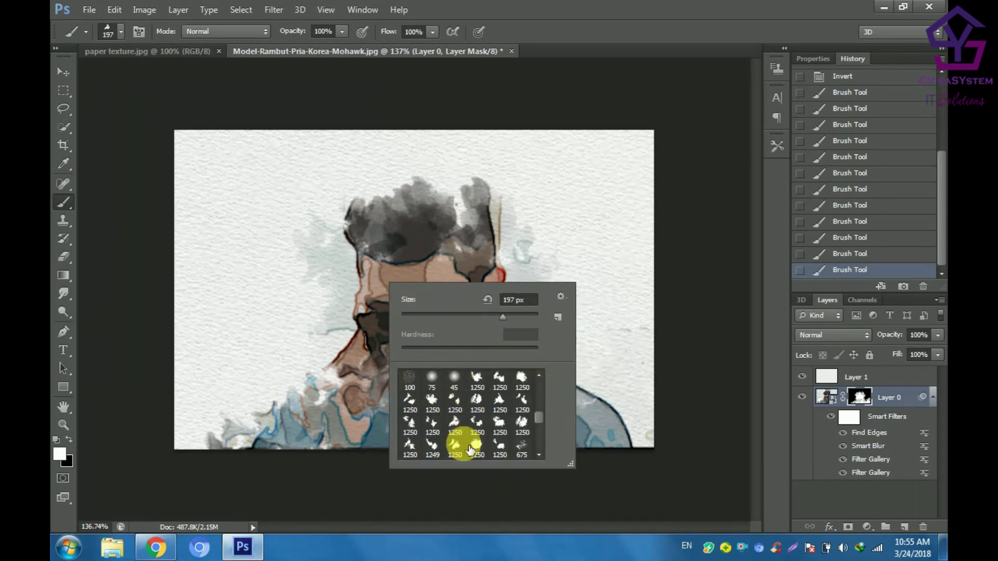
Step: Switch to another splatter tip at 147 px and paint in the darker hair at the top of the head
{"action": "left_click", "coordinate": [507, 403]}
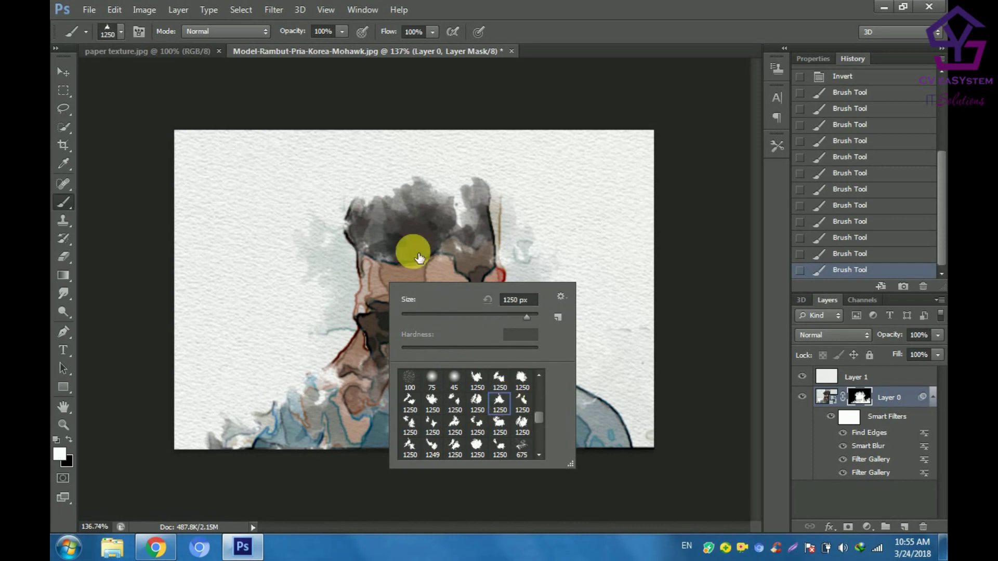
{"action": "left_click_drag", "start_coordinate": [504, 314], "coordinate": [504, 316]}
{"action": "left_click", "coordinate": [485, 315]}
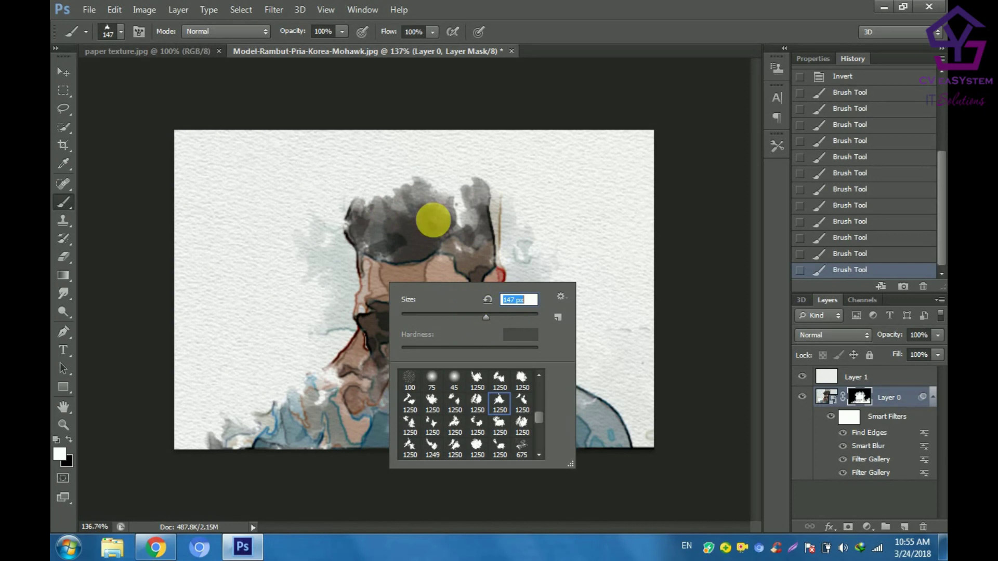
{"action": "left_click", "coordinate": [430, 219]}
{"action": "mouse_move", "coordinate": [435, 197]}
{"action": "left_mouse_down"}
{"action": "mouse_move", "coordinate": [391, 195]}
{"action": "mouse_move", "coordinate": [489, 220]}
{"action": "mouse_move", "coordinate": [491, 294]}
{"action": "mouse_move", "coordinate": [476, 296]}
{"action": "mouse_move", "coordinate": [478, 323]}
{"action": "mouse_move", "coordinate": [383, 383]}
{"action": "mouse_move", "coordinate": [446, 352]}
{"action": "mouse_move", "coordinate": [401, 383]}
{"action": "left_mouse_up"}
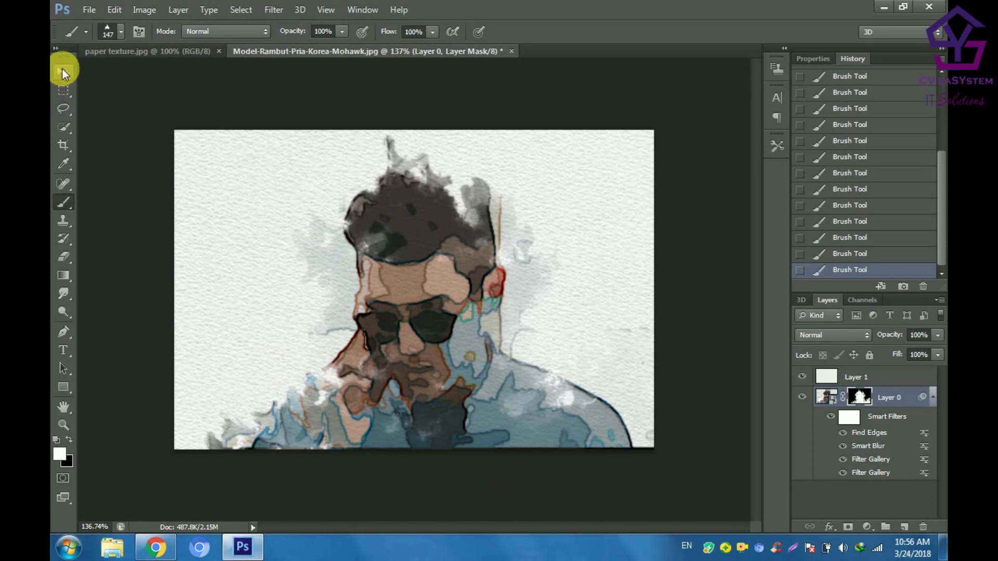
{"action": "left_click", "coordinate": [63, 72]}
Step: Minimize Photoshop to show the Windows desktop
{"action": "left_click", "coordinate": [885, 6]}
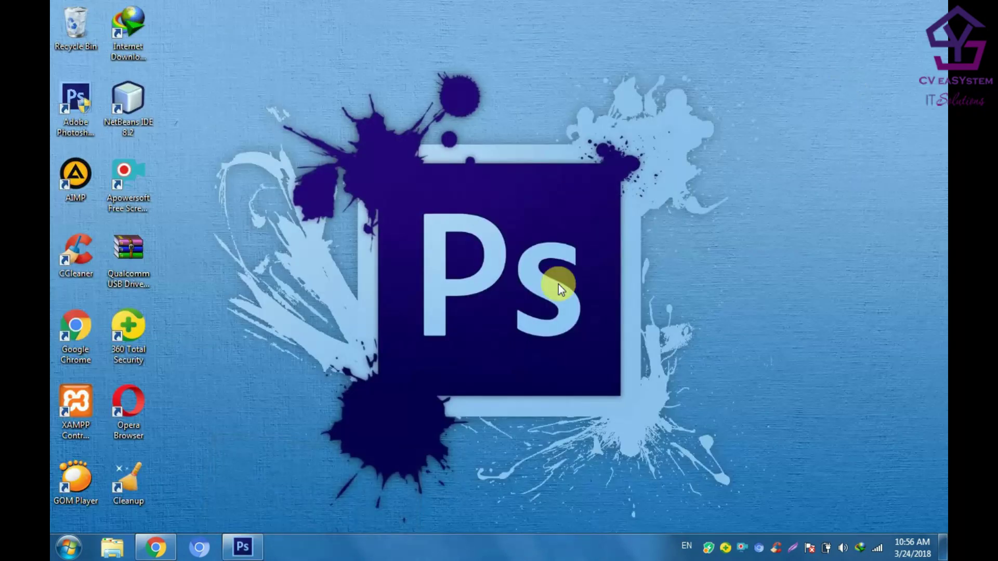